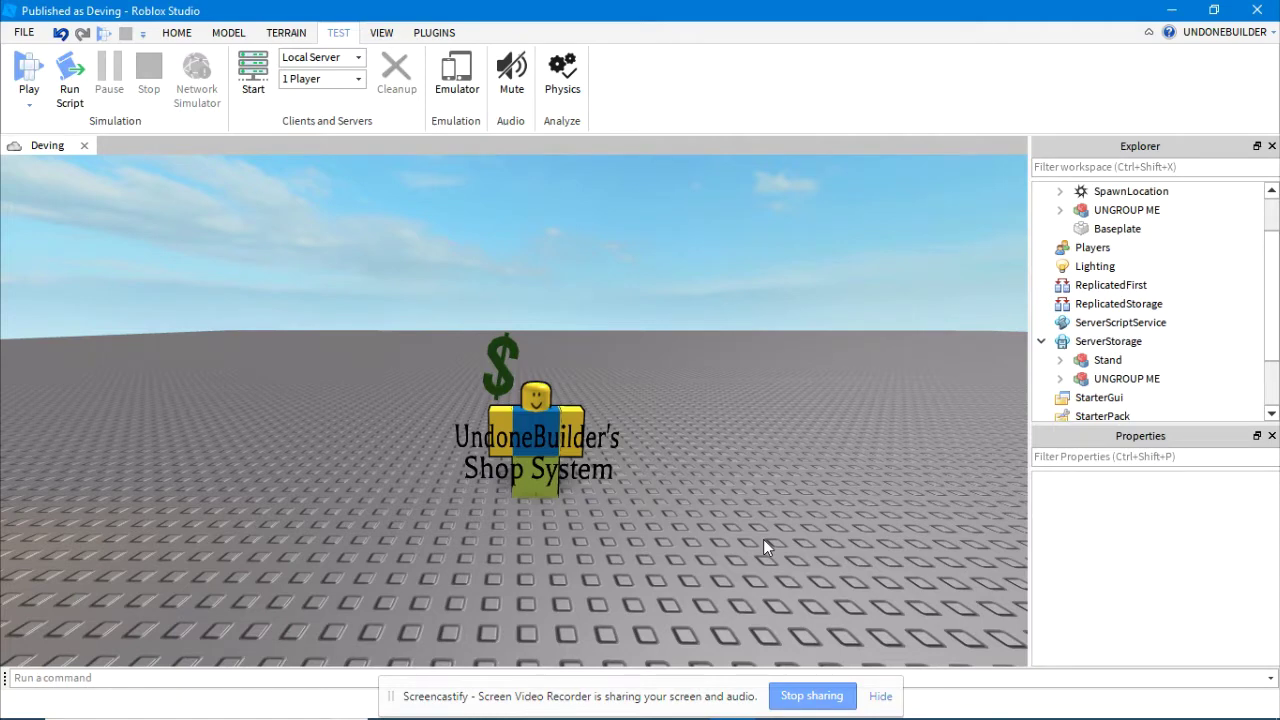
{"action": "scroll", "coordinate": [734, 531], "scroll_direction": "up", "scroll_amount": 5}
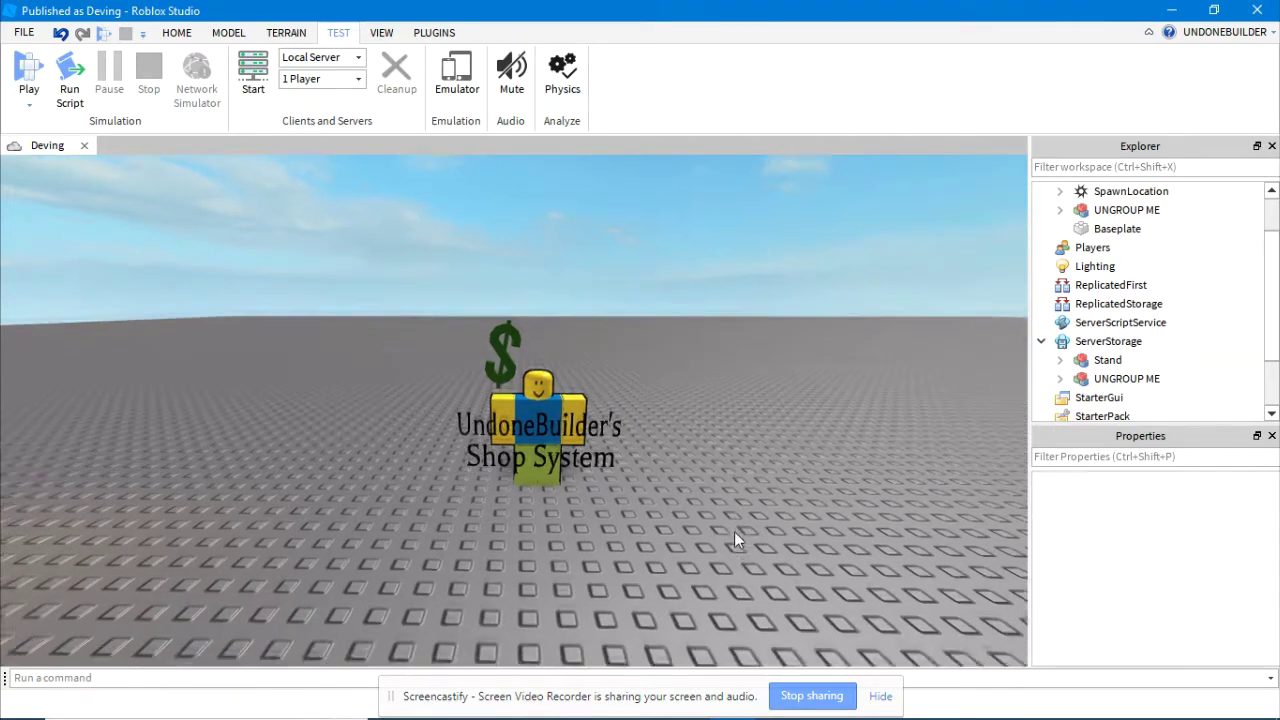
{"action": "right_click_drag", "start_coordinate": [734, 530], "coordinate": [756, 538]}
{"action": "scroll", "coordinate": [756, 538], "scroll_direction": "down", "scroll_amount": 5}
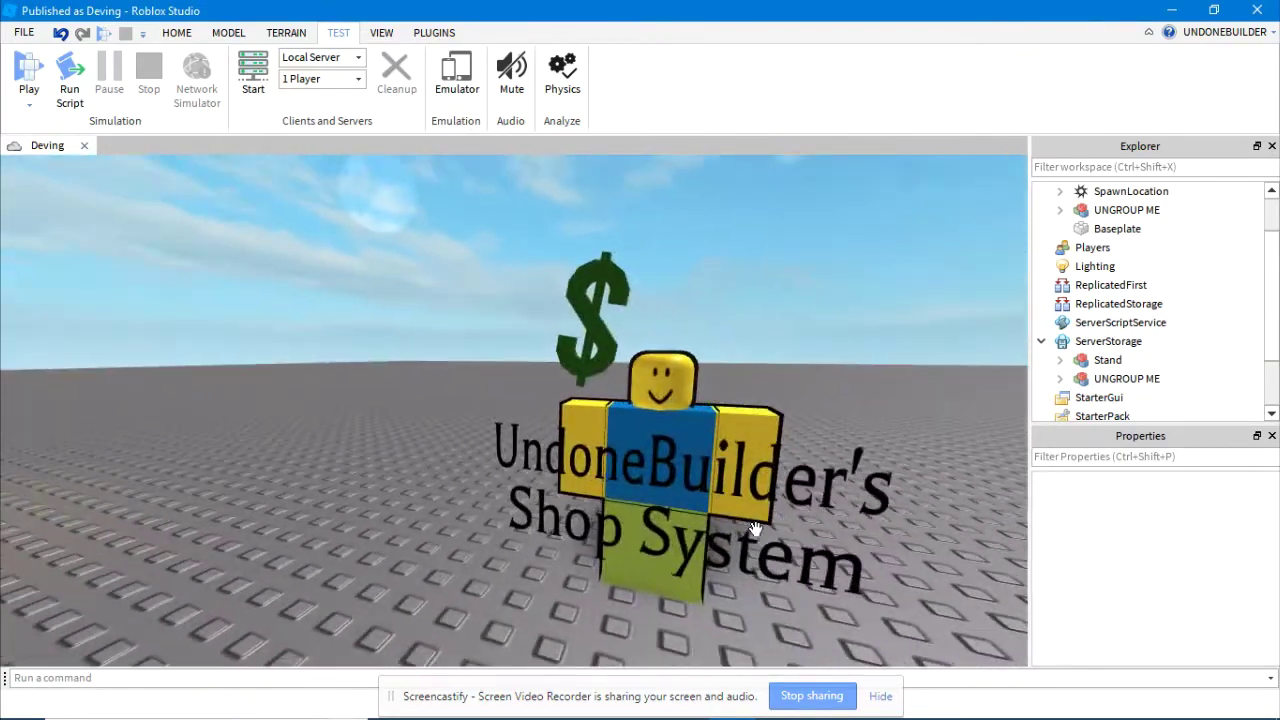
{"action": "scroll", "coordinate": [756, 530], "scroll_direction": "up", "scroll_amount": 3}
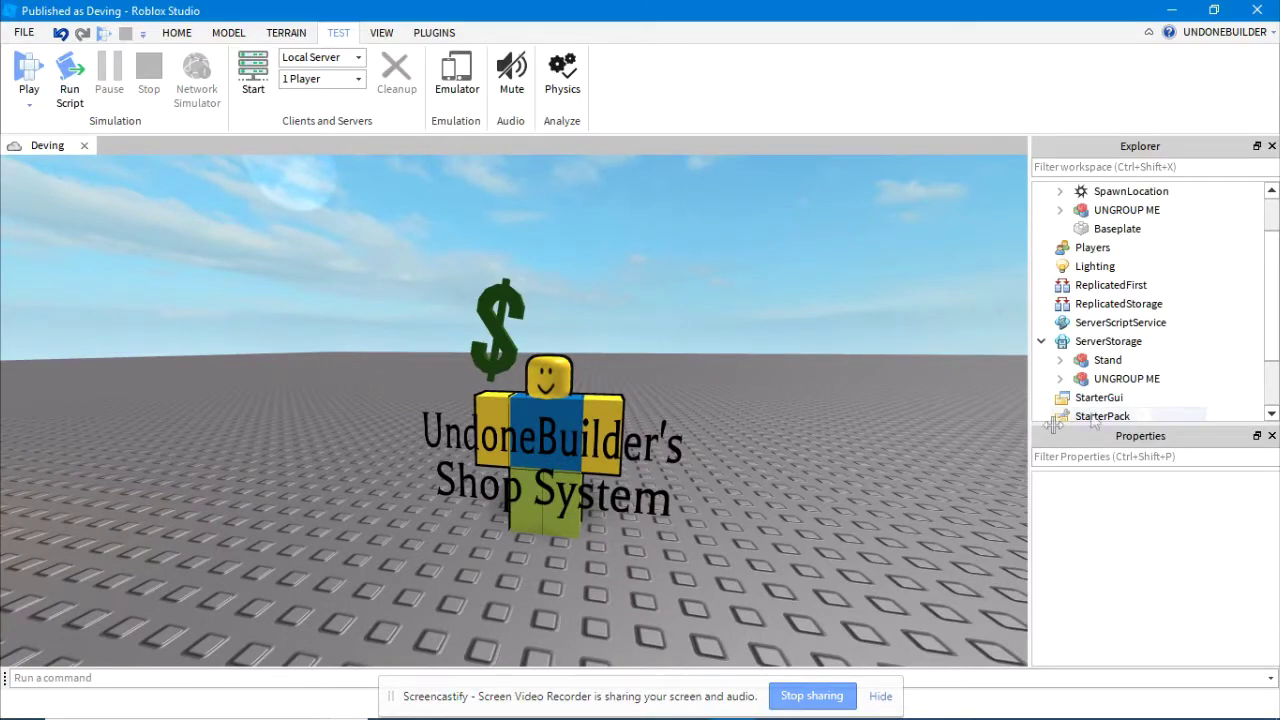
{"action": "scroll", "coordinate": [1127, 380], "scroll_direction": "up", "scroll_amount": 1}
{"action": "scroll", "coordinate": [755, 430], "scroll_direction": "up", "scroll_amount": 3}
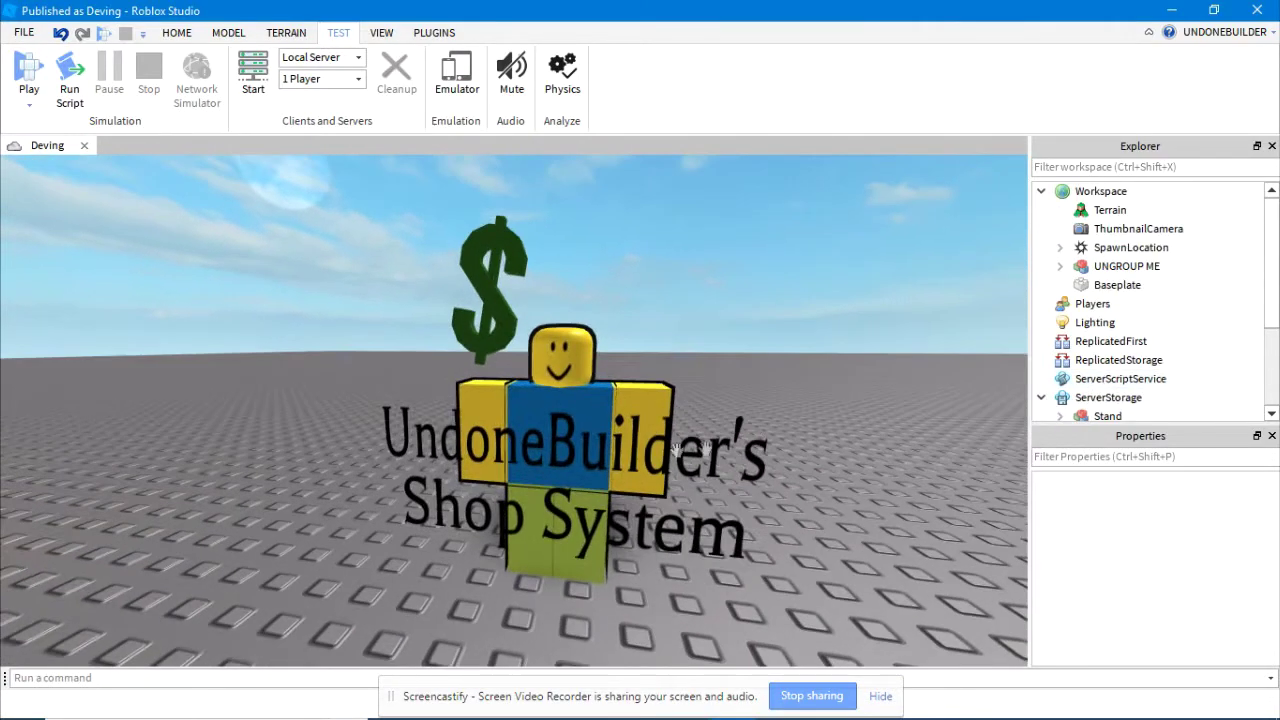
Step: Ungroup the shop system's UNGROUP ME model in Workspace into its separate items and clear the selection
{"action": "left_click", "coordinate": [640, 447]}
{"action": "right_click_drag", "start_coordinate": [640, 447], "coordinate": [640, 447]}
{"action": "key", "text": "d"}
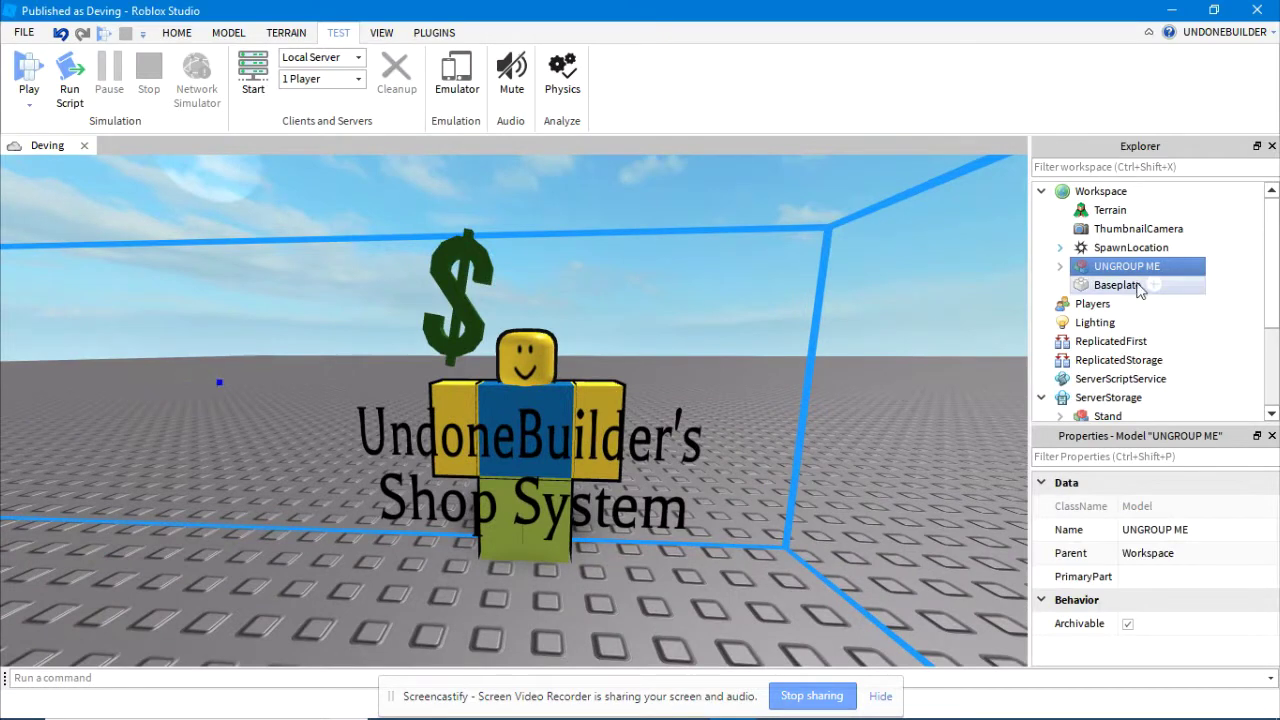
{"action": "left_click", "coordinate": [240, 34]}
{"action": "left_click", "coordinate": [747, 79]}
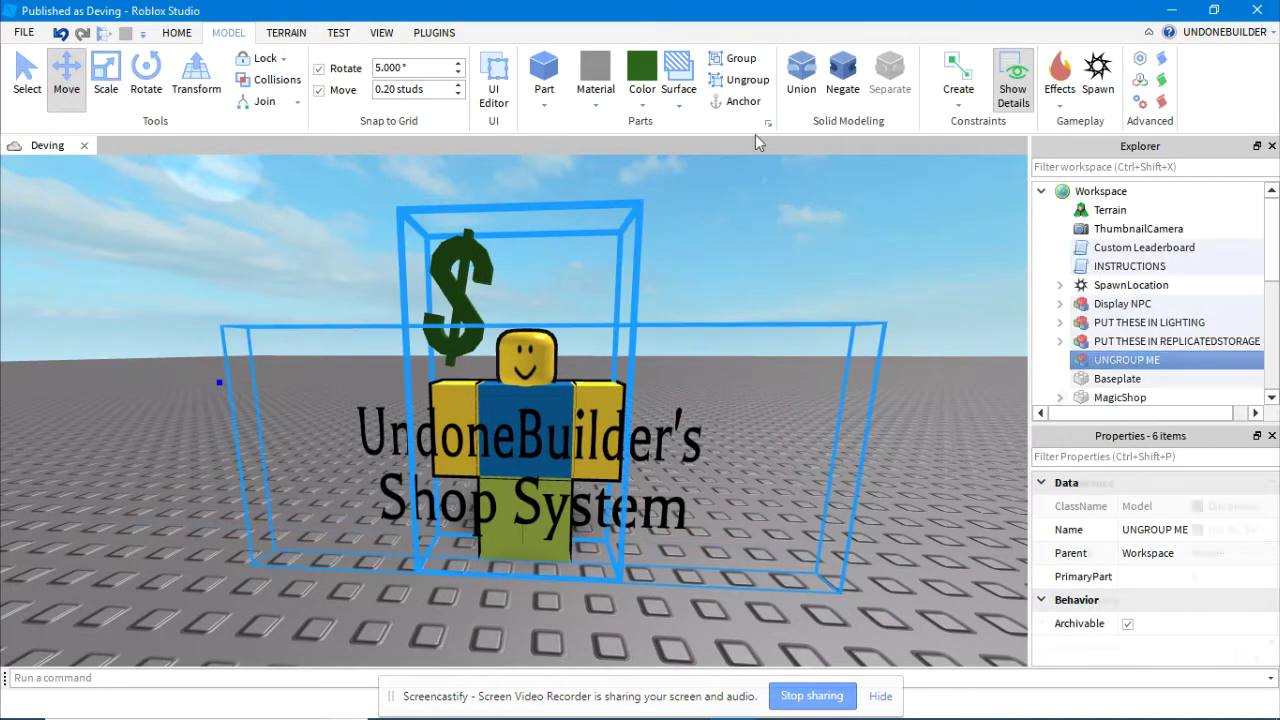
{"action": "left_click", "coordinate": [882, 225]}
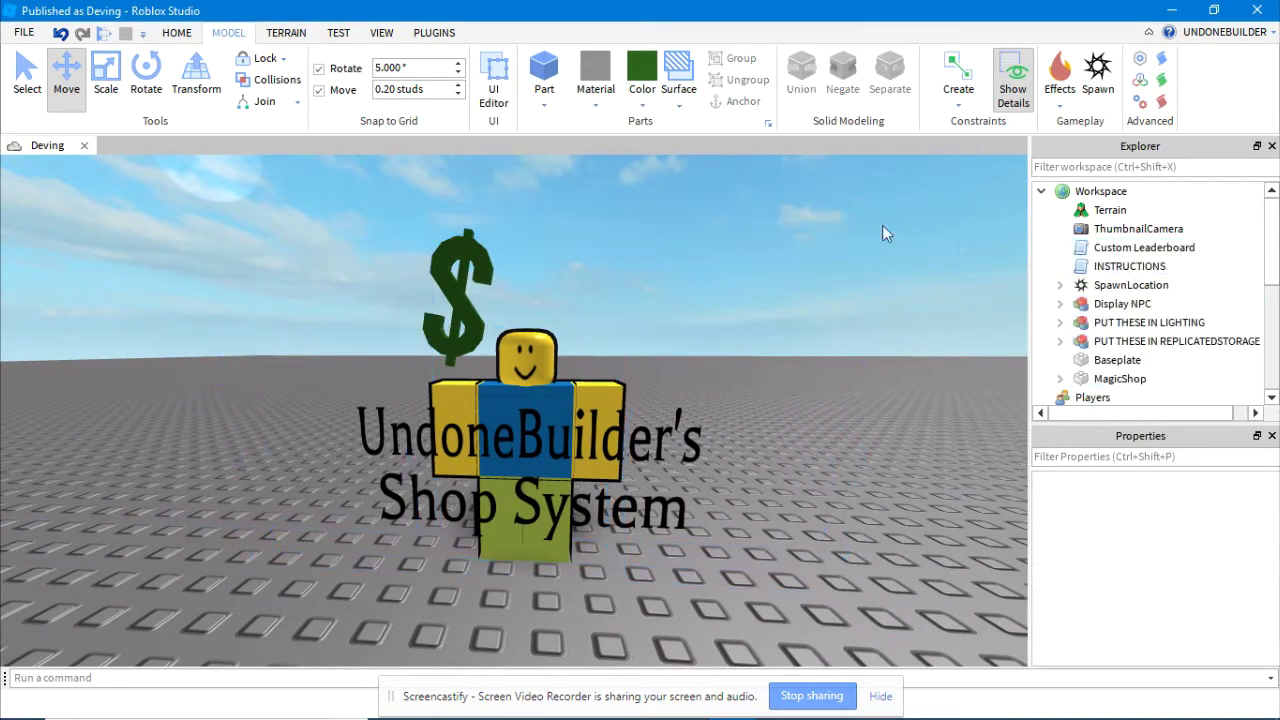
Step: Open the Custom Leaderboard script, look through its code and close it
{"action": "double_click", "coordinate": [1125, 250]}
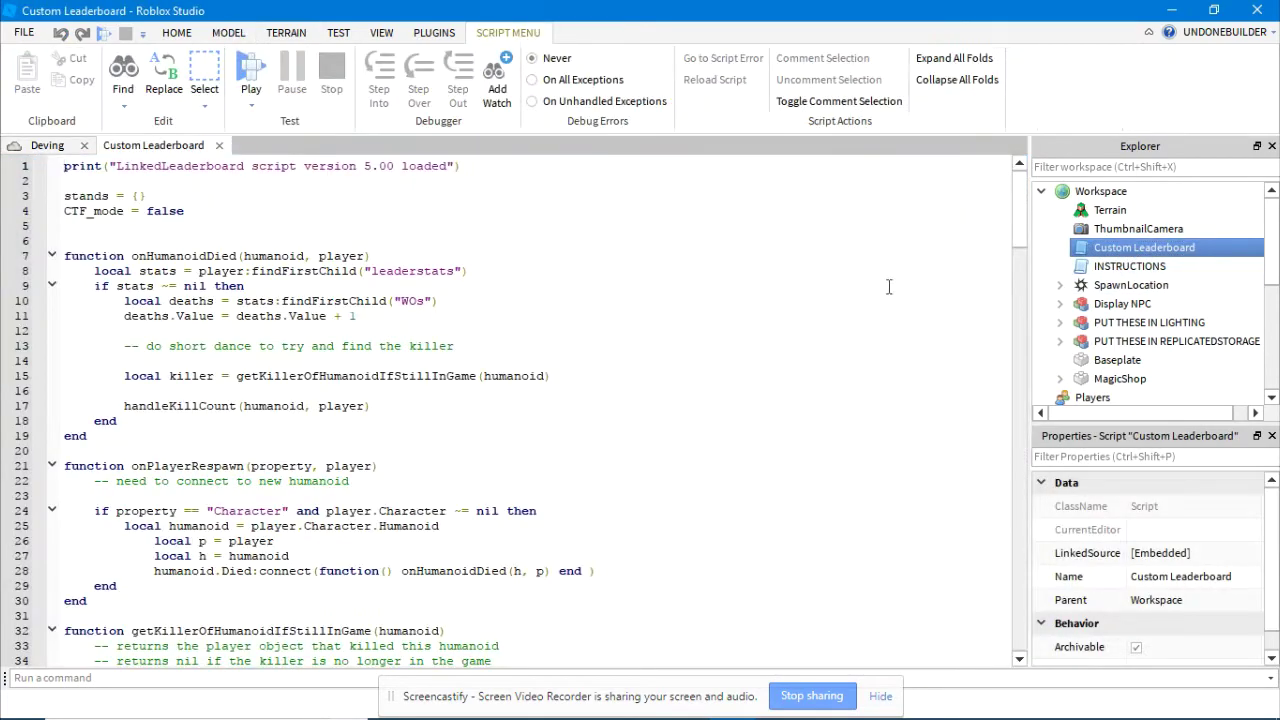
{"action": "scroll", "coordinate": [803, 293], "scroll_direction": "down", "scroll_amount": 6}
{"action": "scroll", "coordinate": [803, 293], "scroll_direction": "down", "scroll_amount": 2}
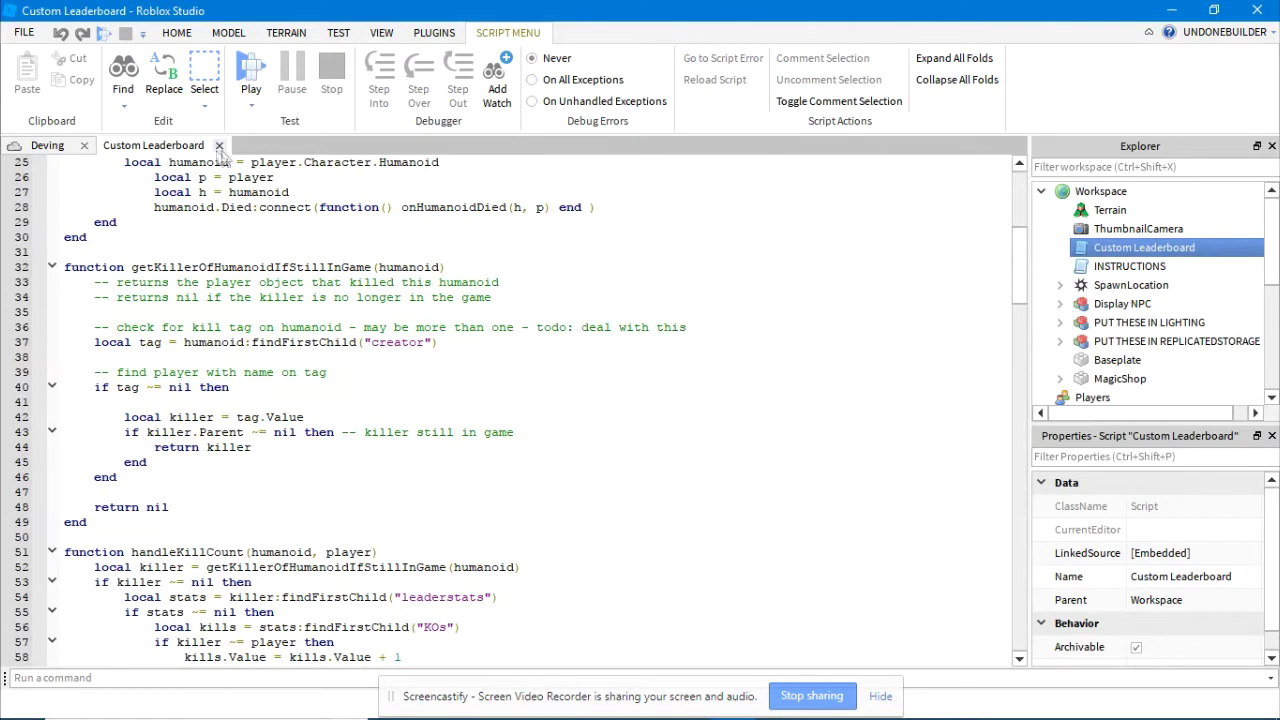
{"action": "left_click", "coordinate": [219, 146]}
Step: Play-test the place to check the custom leaderboard's columns, then stop the simulation
{"action": "left_click", "coordinate": [338, 32]}
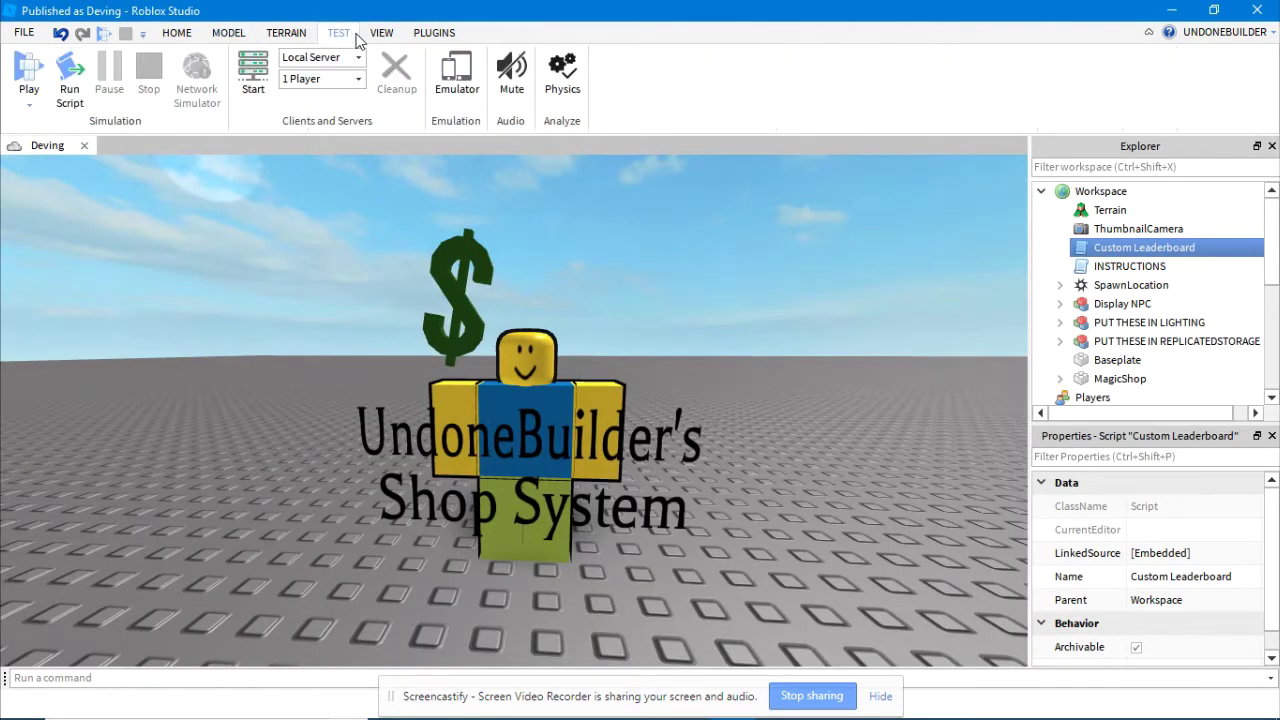
{"action": "left_click", "coordinate": [37, 72]}
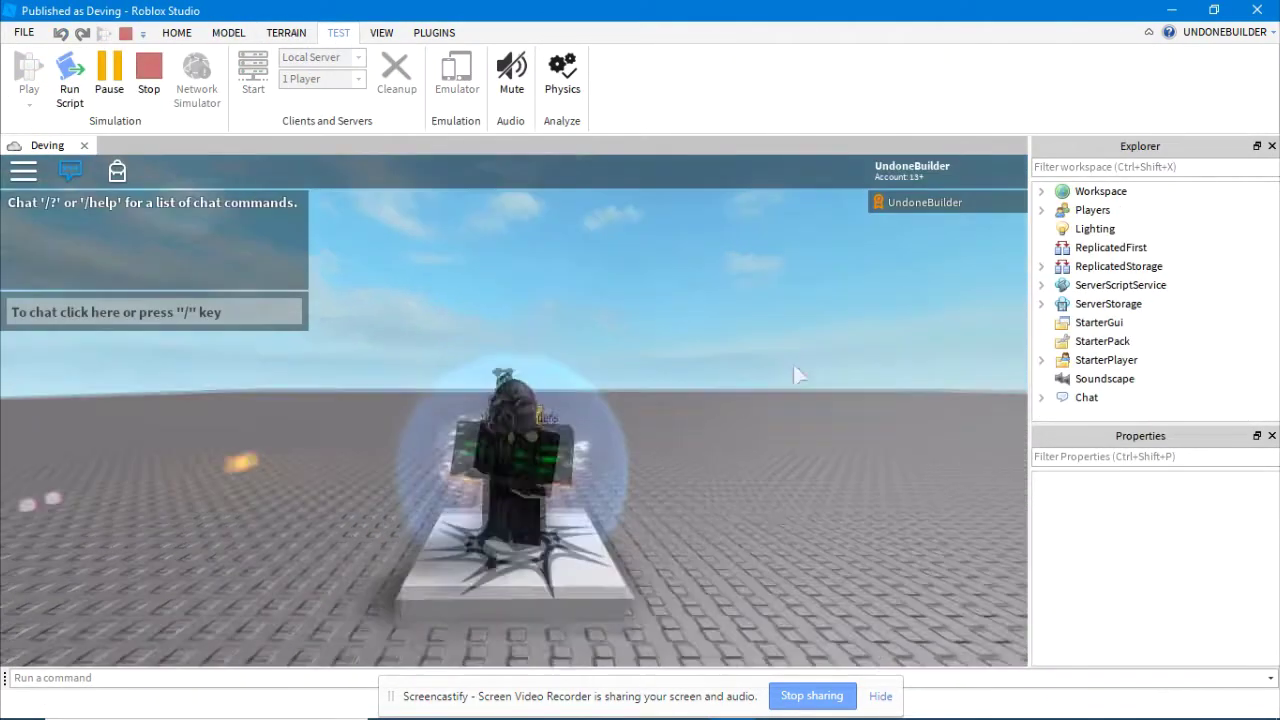
{"action": "key", "text": "s"}
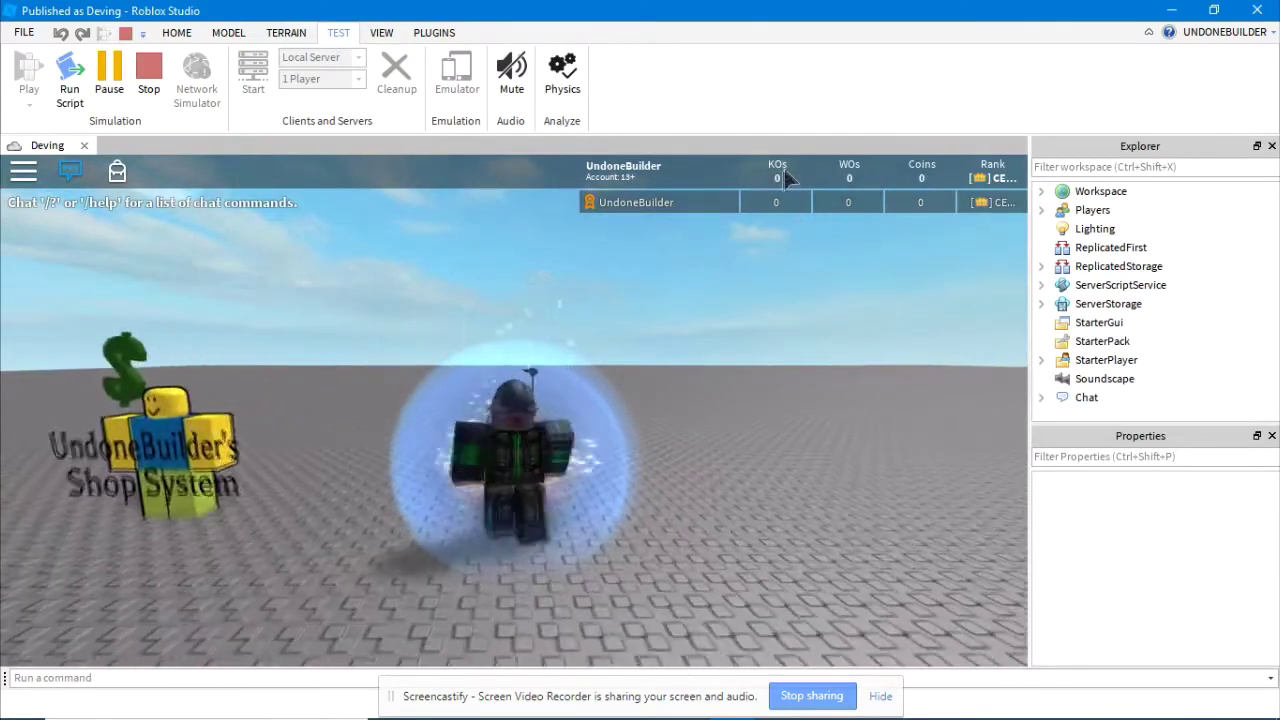
{"action": "right_click_drag", "start_coordinate": [777, 183], "coordinate": [777, 183]}
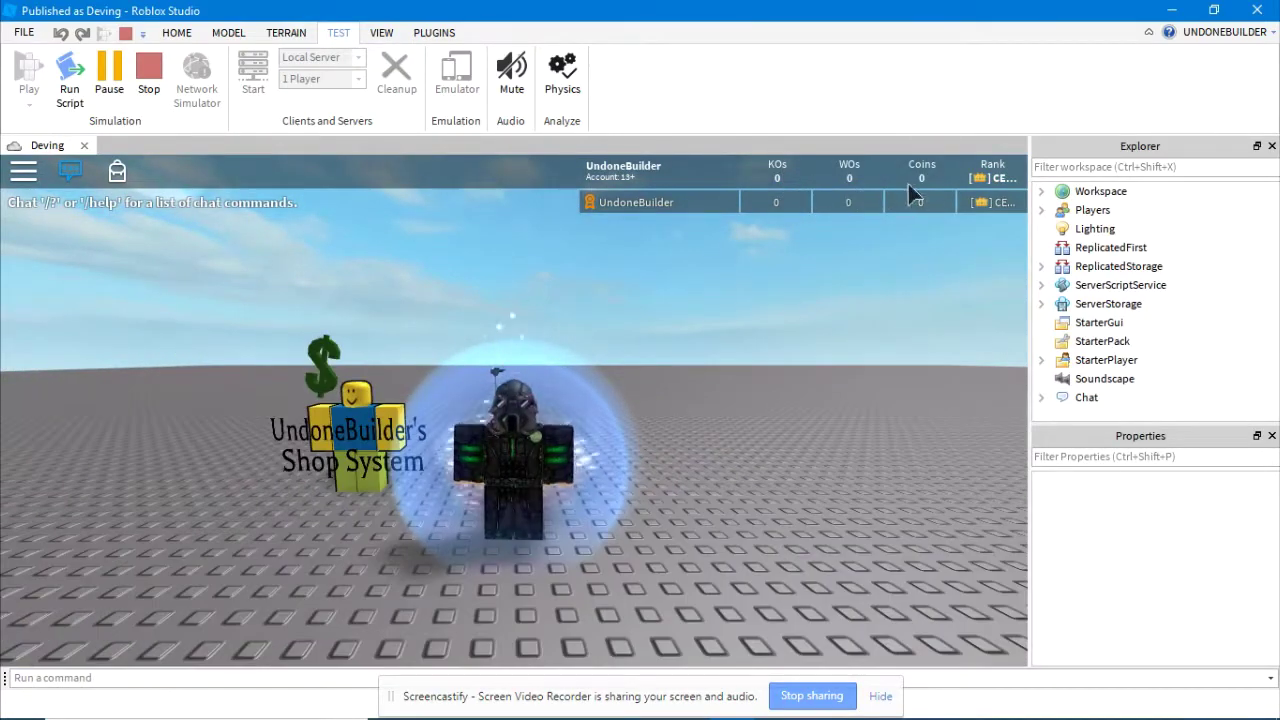
{"action": "right_click_drag", "start_coordinate": [922, 185], "coordinate": [922, 185]}
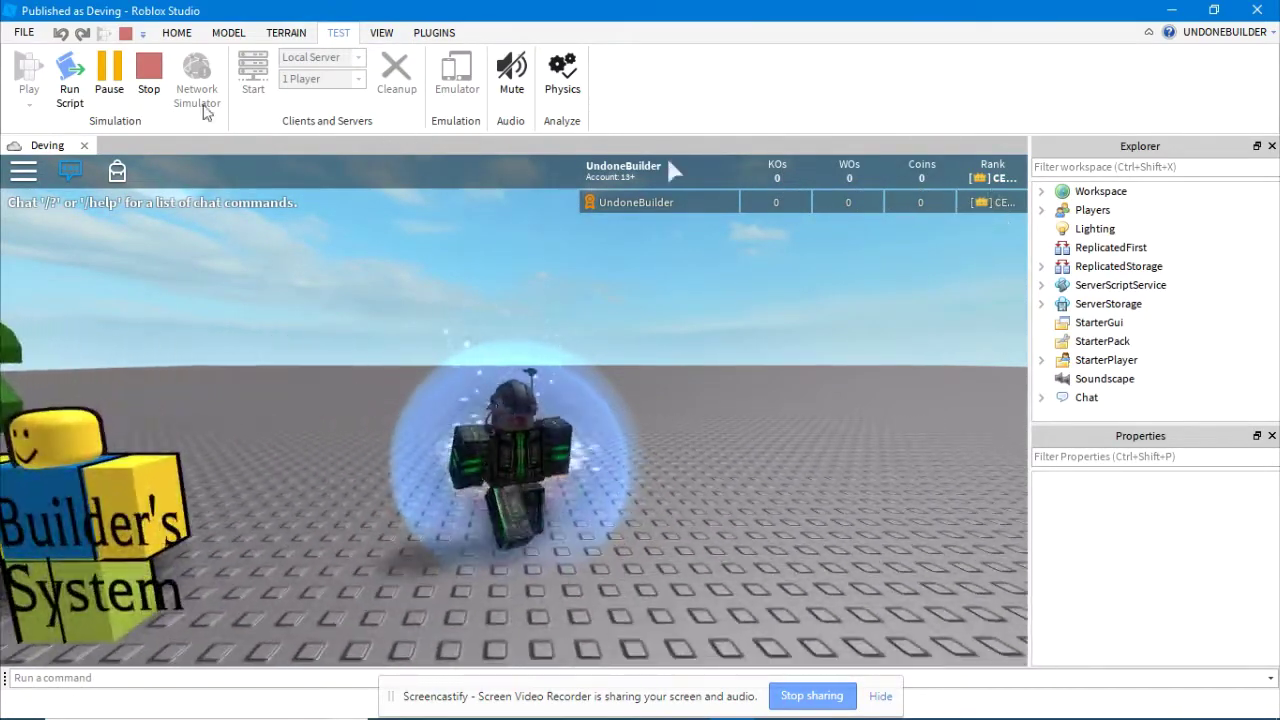
{"action": "left_click", "coordinate": [148, 75]}
Step: Reopen the Custom Leaderboard script to review the group rank ID and starting Coins value, and close it
{"action": "double_click", "coordinate": [1095, 247]}
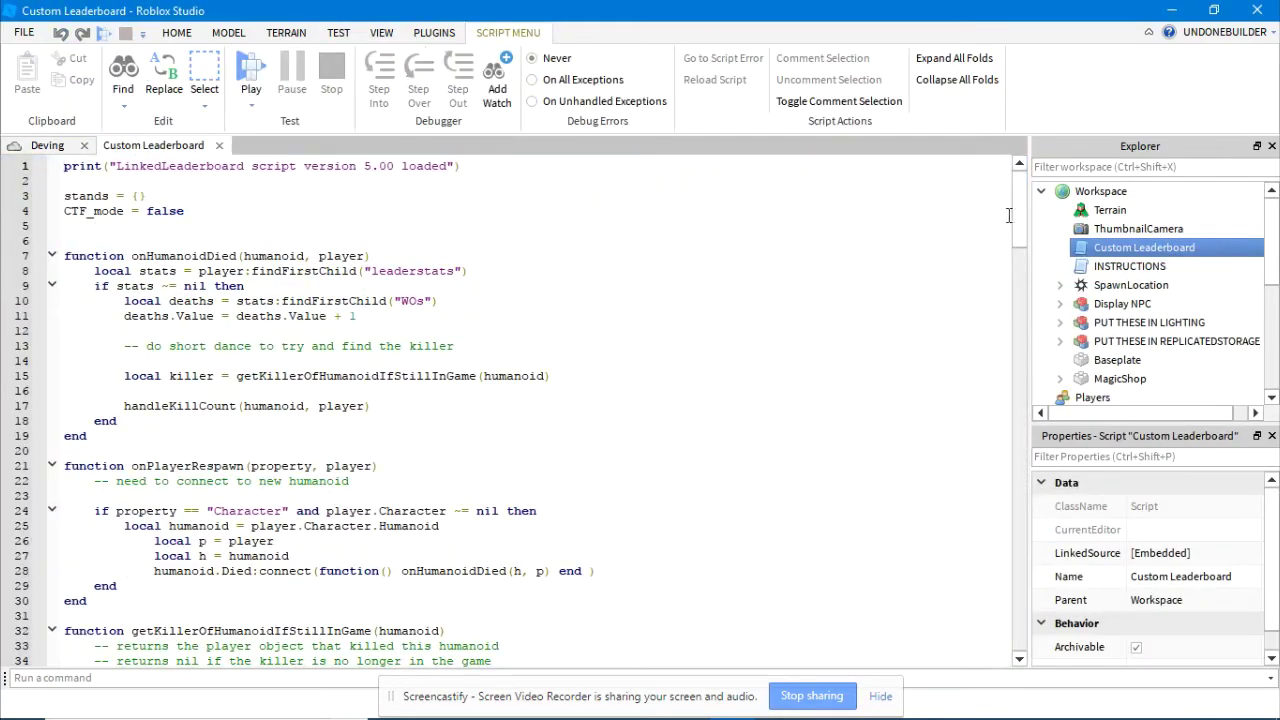
{"action": "left_click_drag", "start_coordinate": [1026, 220], "coordinate": [1018, 530]}
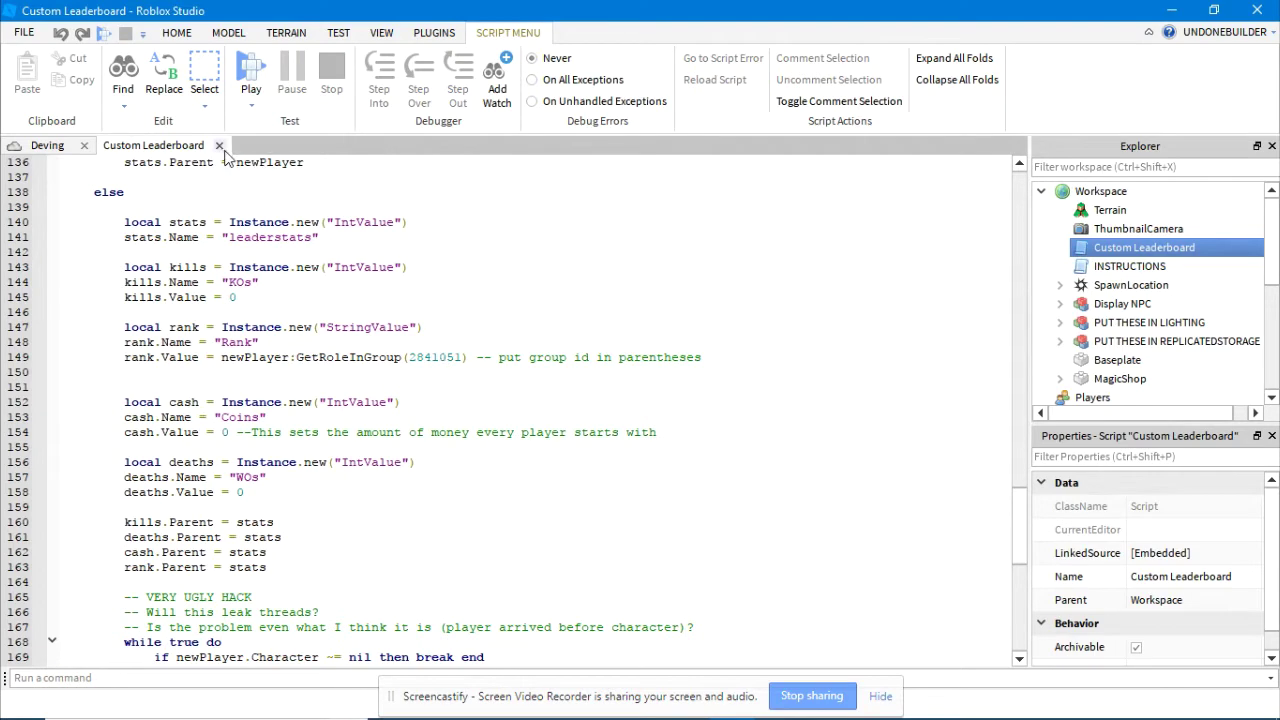
{"action": "left_click", "coordinate": [219, 146]}
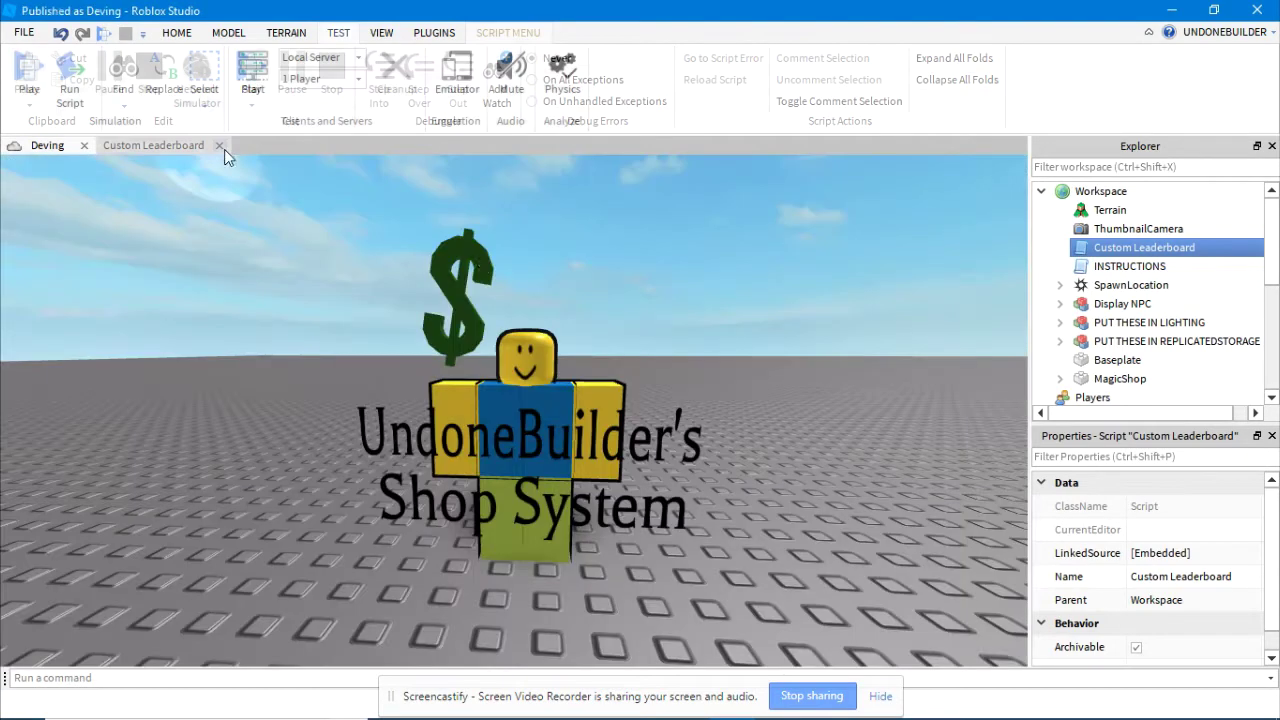
Step: Delete the INSTRUCTIONS script from Workspace
{"action": "left_click", "coordinate": [1110, 268]}
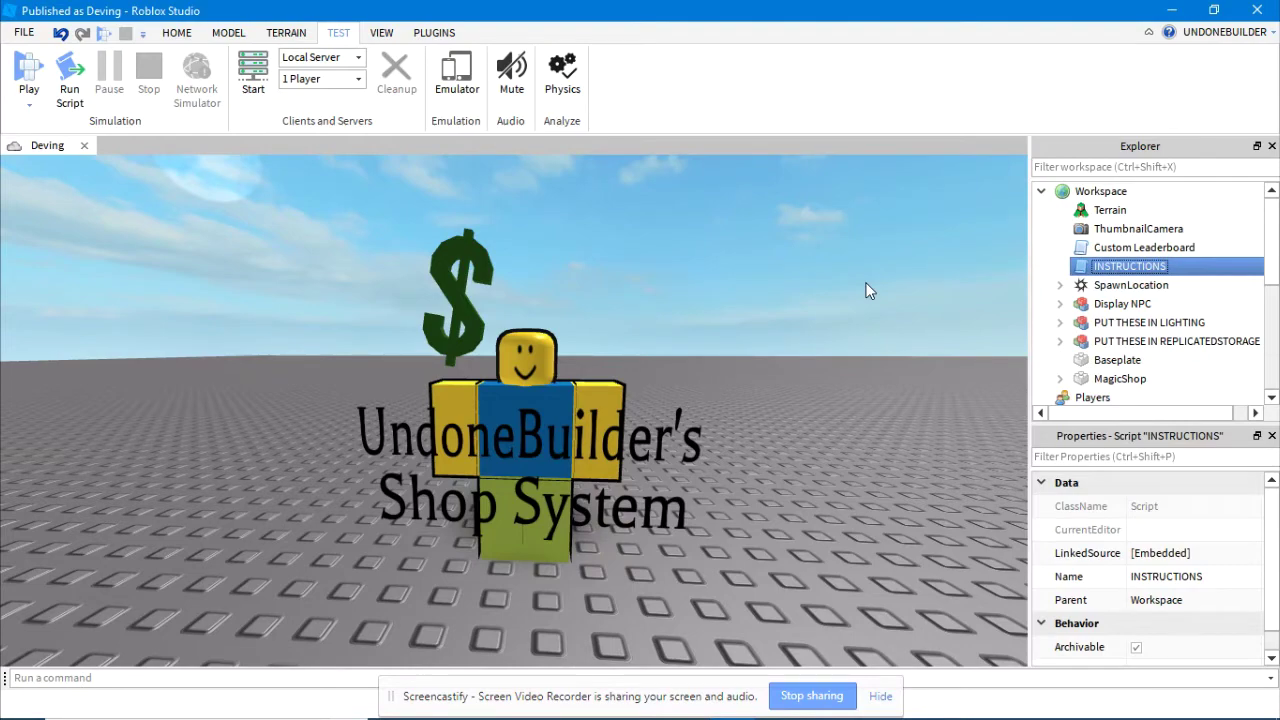
{"action": "scroll", "coordinate": [868, 290], "scroll_direction": "down", "scroll_amount": 5}
{"action": "key", "text": "Delete"}
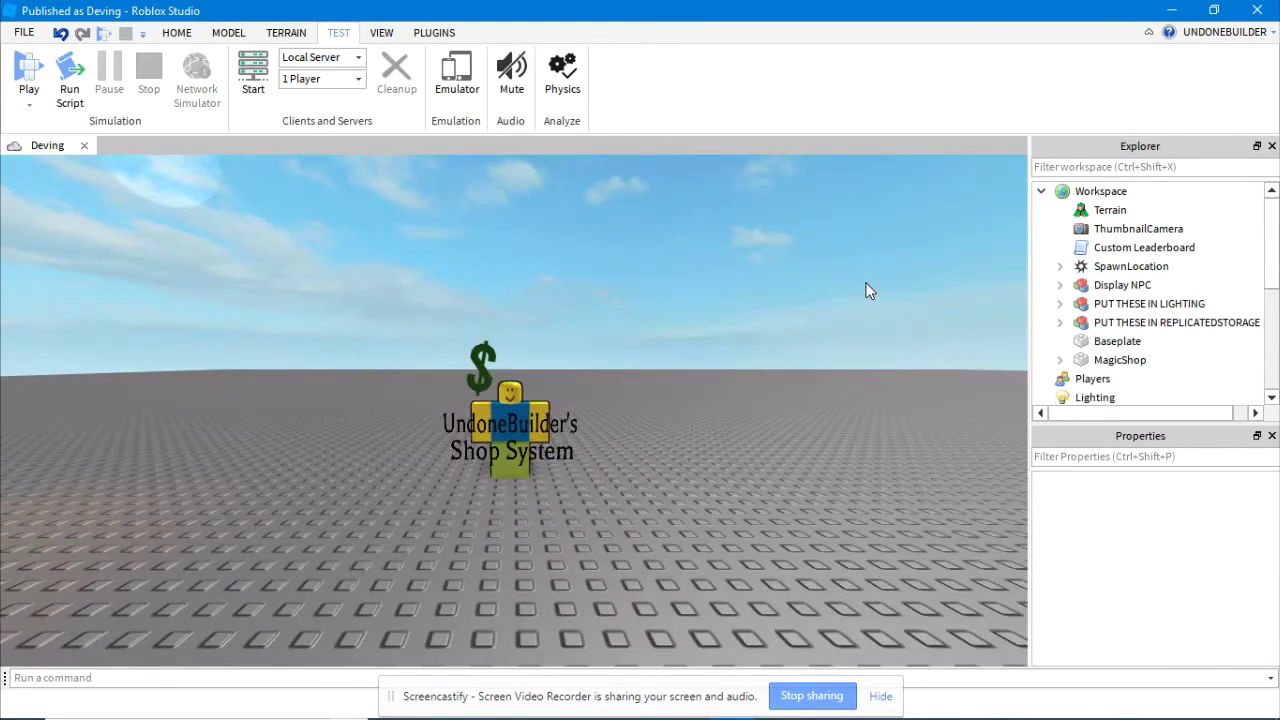
Step: Select the Display NPC model, inspect it in the 3D view and clear the selection
{"action": "scroll", "coordinate": [868, 290], "scroll_direction": "up", "scroll_amount": 5}
{"action": "left_click", "coordinate": [1122, 285]}
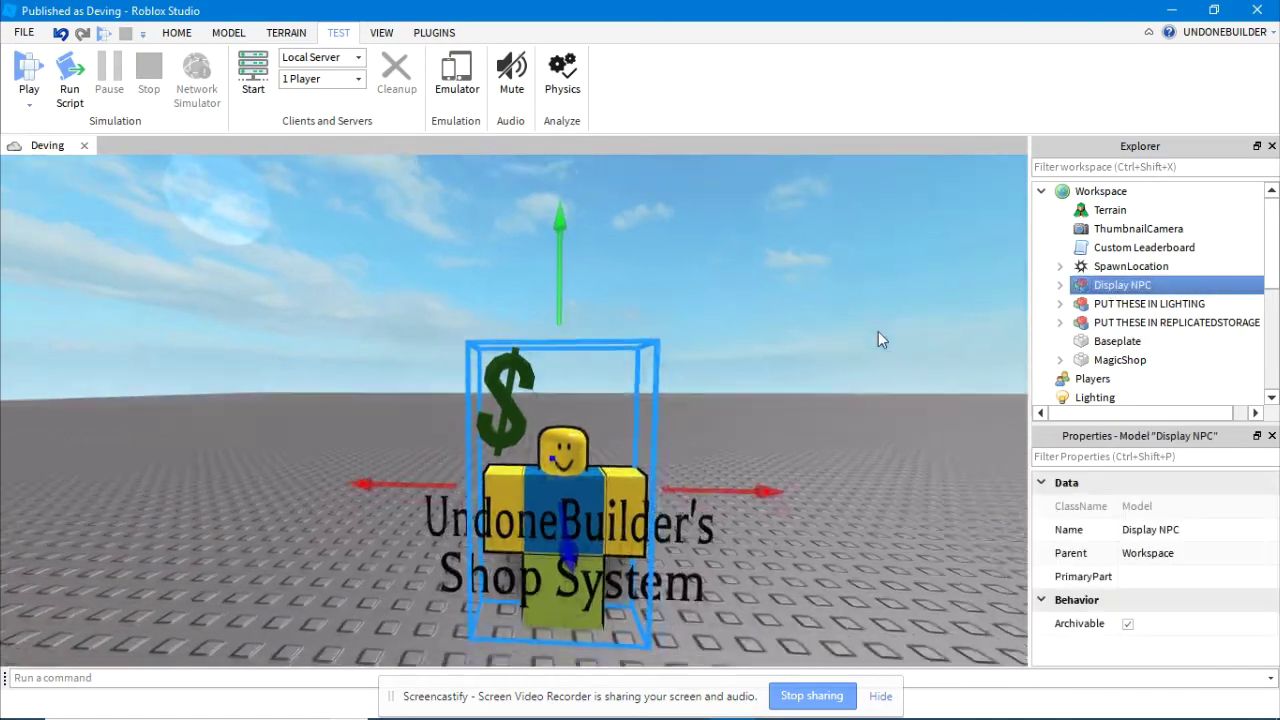
{"action": "scroll", "coordinate": [878, 332], "scroll_direction": "down", "scroll_amount": 2}
{"action": "scroll", "coordinate": [787, 349], "scroll_direction": "up", "scroll_amount": 4}
{"action": "scroll", "coordinate": [787, 349], "scroll_direction": "down", "scroll_amount": 2}
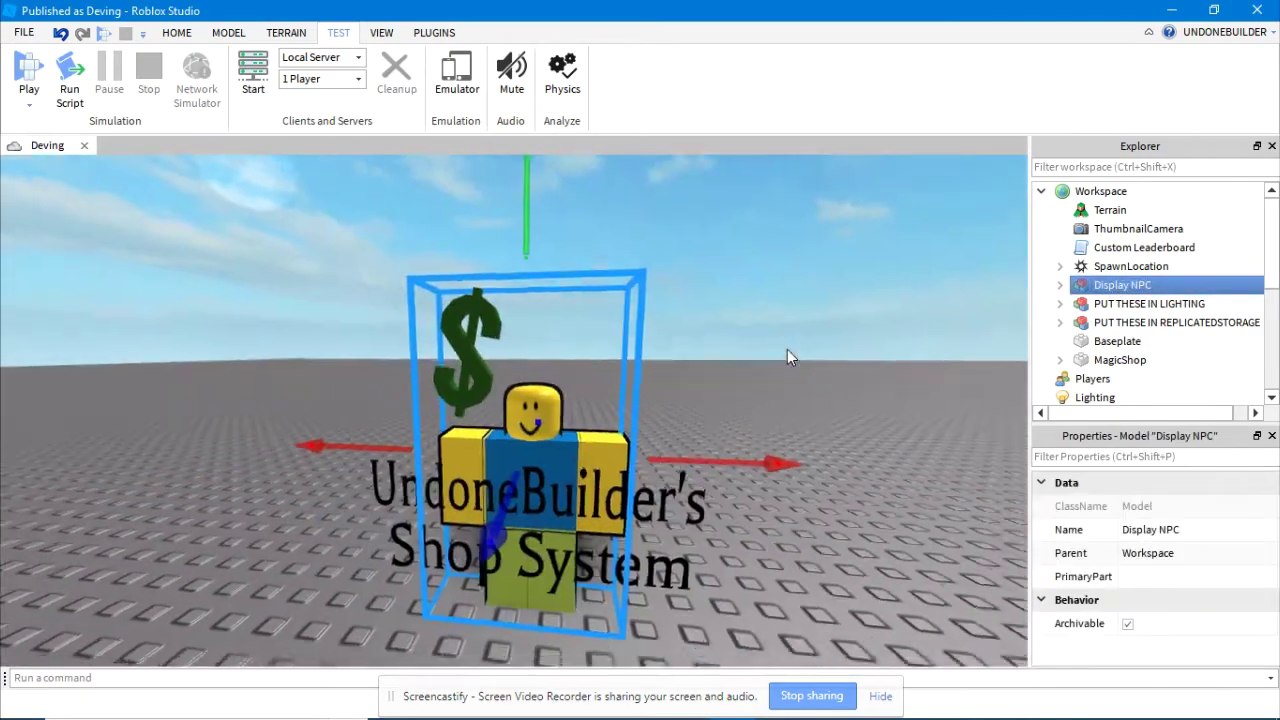
{"action": "scroll", "coordinate": [787, 349], "scroll_direction": "up", "scroll_amount": 3}
{"action": "scroll", "coordinate": [787, 349], "scroll_direction": "down", "scroll_amount": 4}
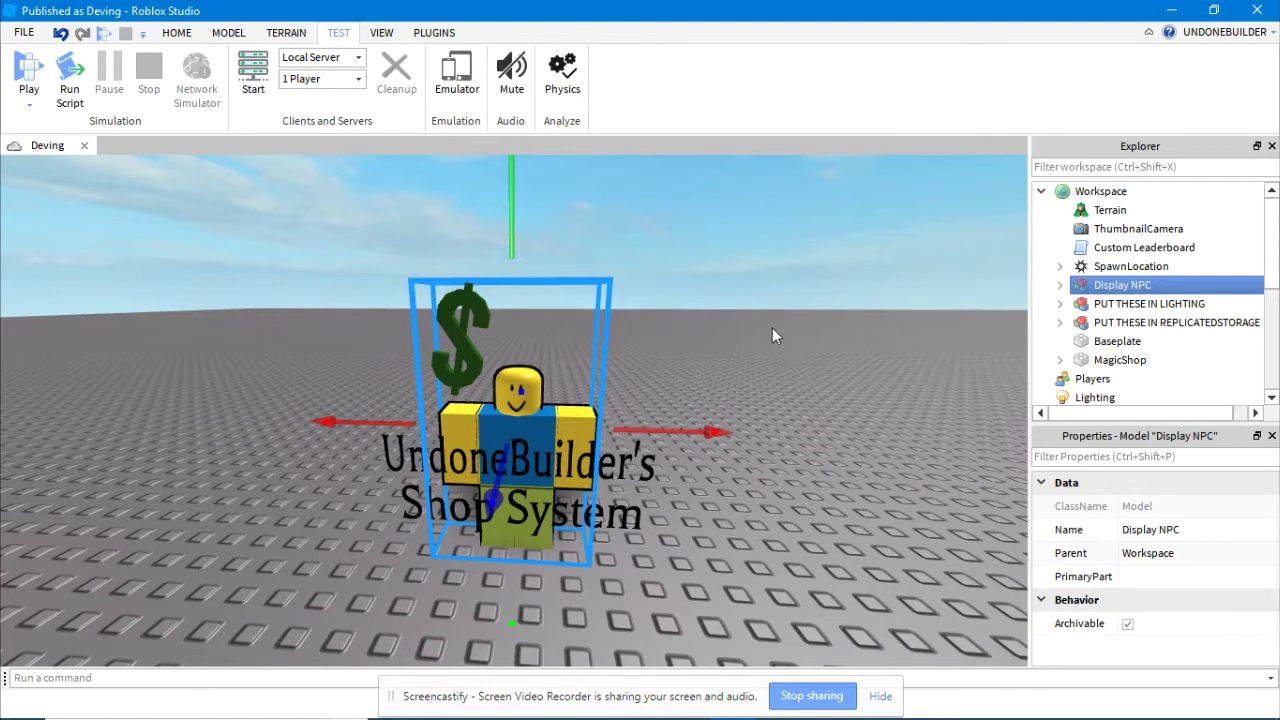
{"action": "left_click", "coordinate": [760, 335]}
Step: Move the PUT THESE IN LIGHTING model into Lighting and ungroup it there
{"action": "scroll", "coordinate": [1145, 320], "scroll_direction": "down", "scroll_amount": 1}
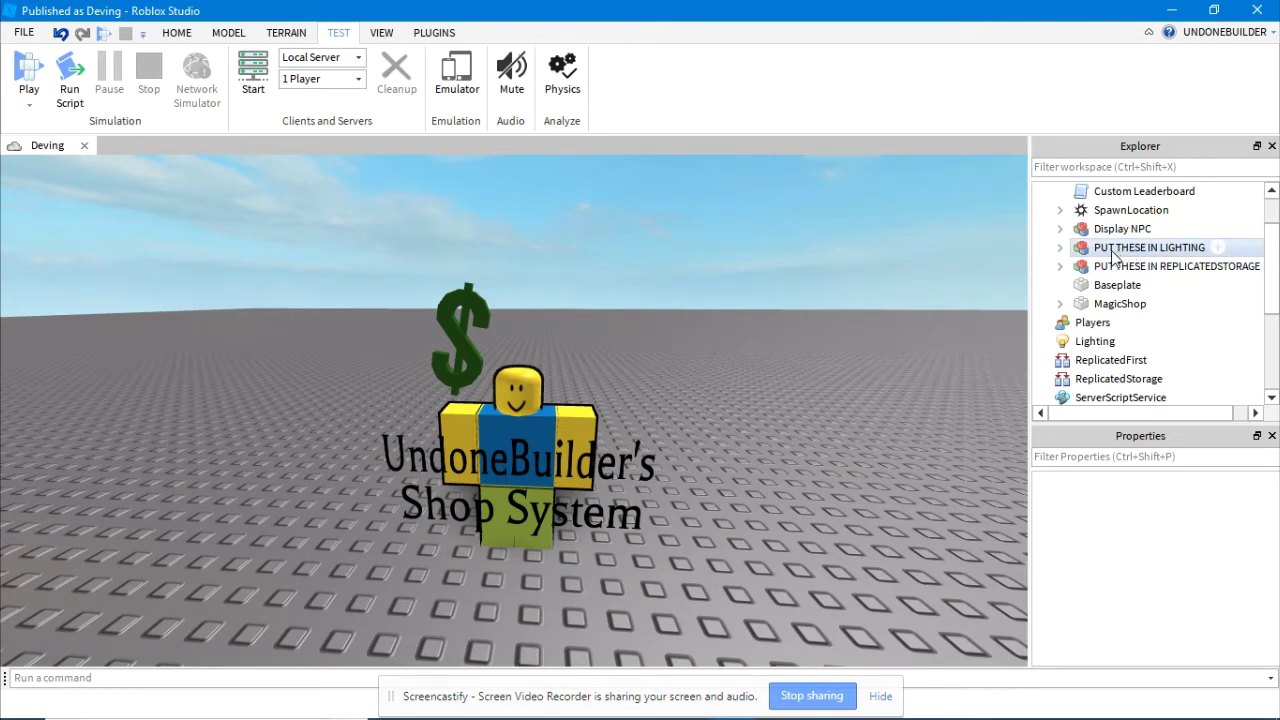
{"action": "left_click_drag", "start_coordinate": [1112, 257], "coordinate": [1098, 341]}
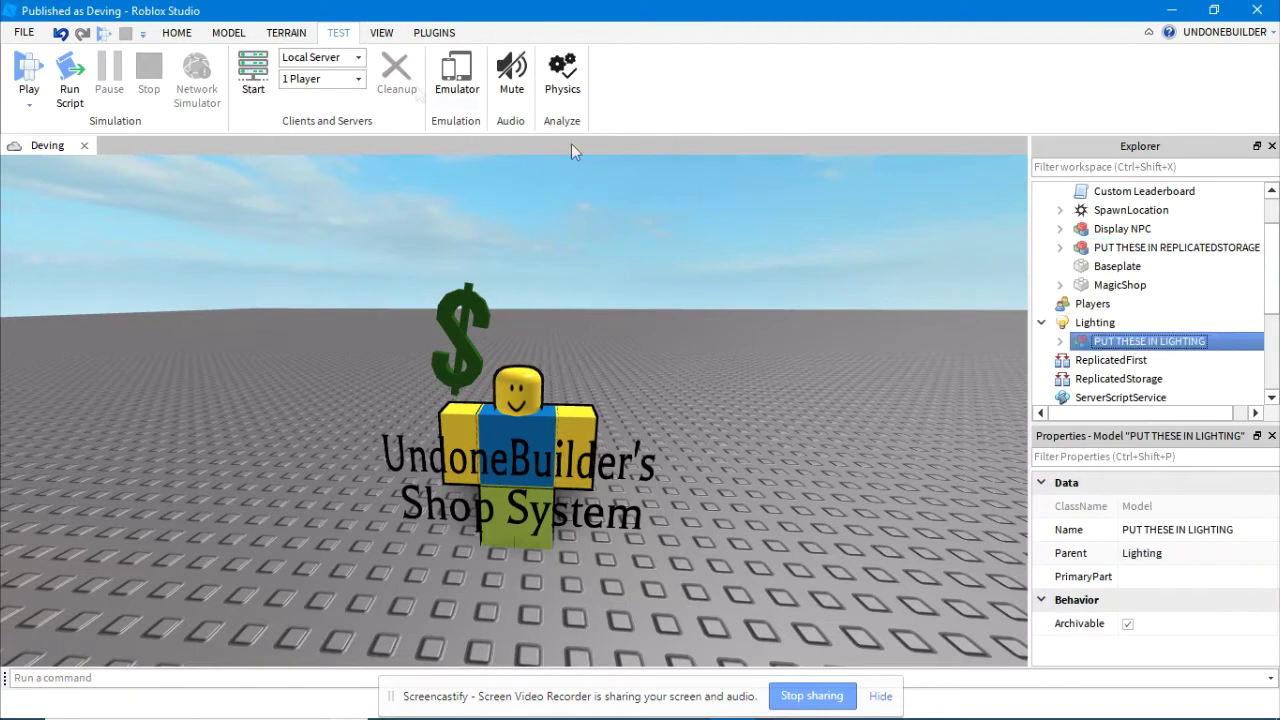
{"action": "left_click", "coordinate": [228, 32]}
{"action": "left_click", "coordinate": [745, 79]}
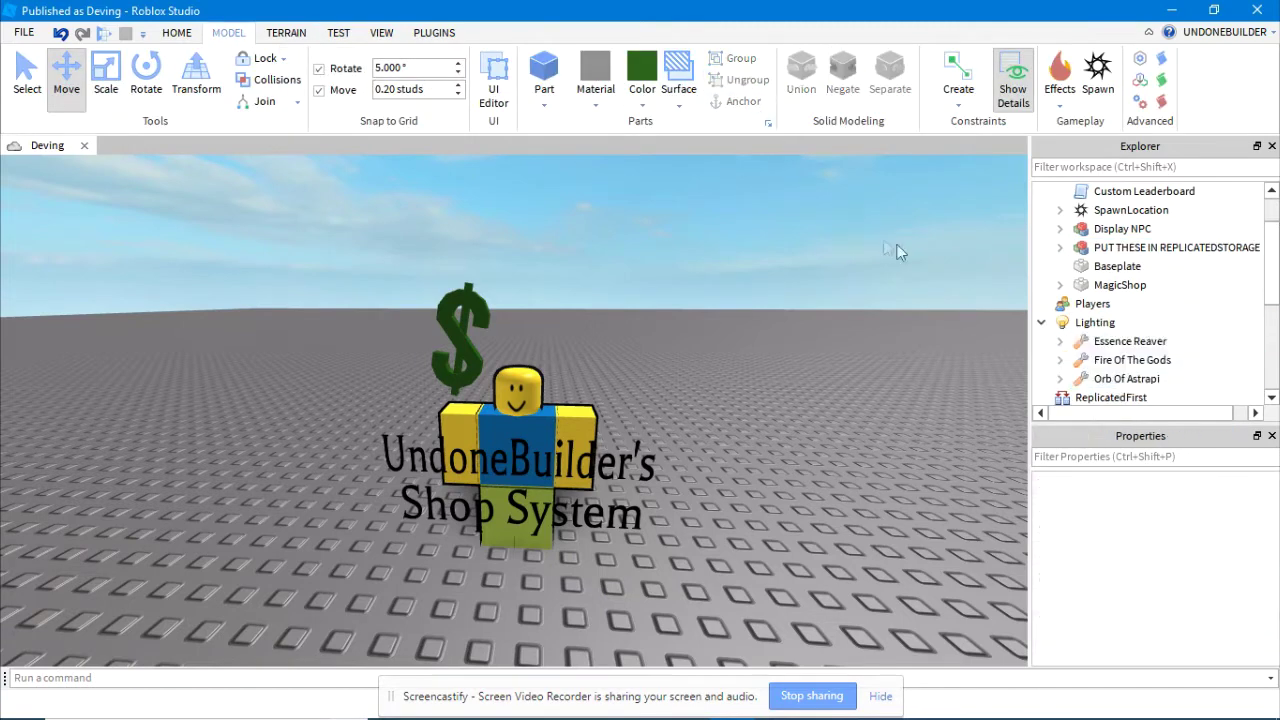
{"action": "scroll", "coordinate": [1110, 335], "scroll_direction": "down", "scroll_amount": 1}
{"action": "scroll", "coordinate": [1121, 320], "scroll_direction": "up", "scroll_amount": 1}
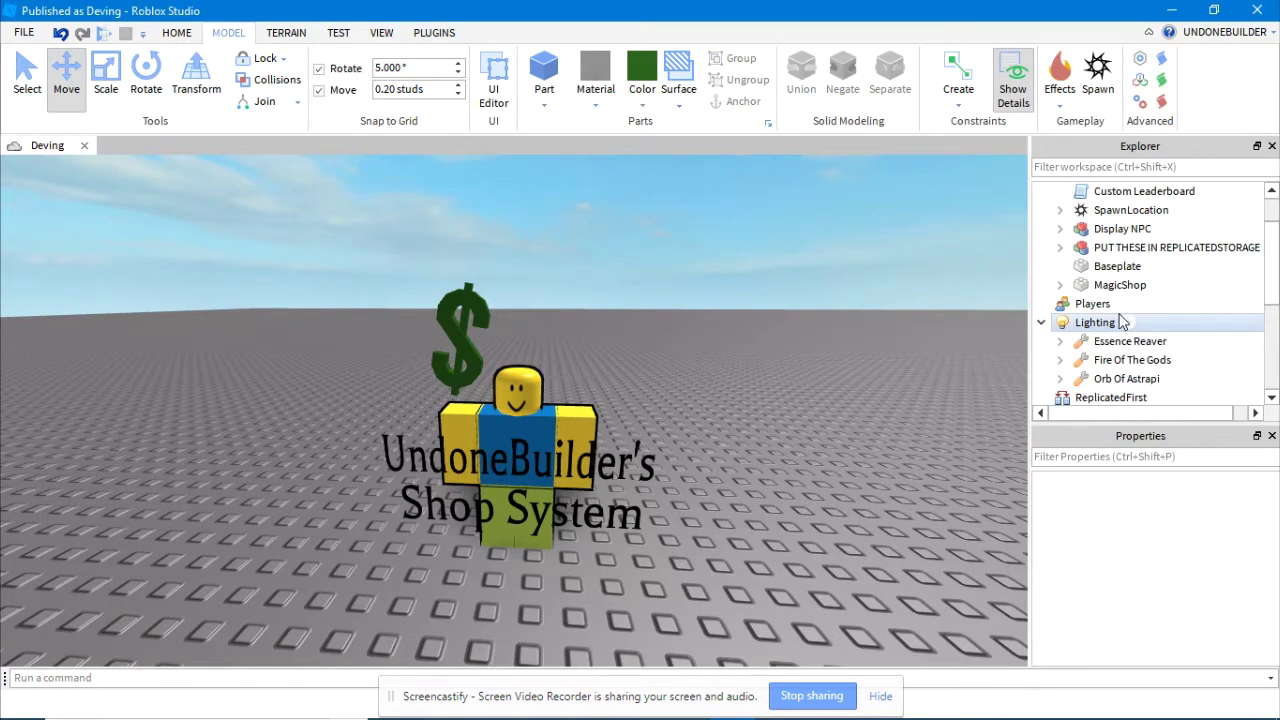
Step: Move the PUT THESE IN REPLICATEDSTORAGE model into ReplicatedStorage, ungroup it there and clear the selection
{"action": "left_click", "coordinate": [1108, 257]}
{"action": "scroll", "coordinate": [1110, 258], "scroll_direction": "down", "scroll_amount": 1}
{"action": "scroll", "coordinate": [1110, 258], "scroll_direction": "up", "scroll_amount": 1}
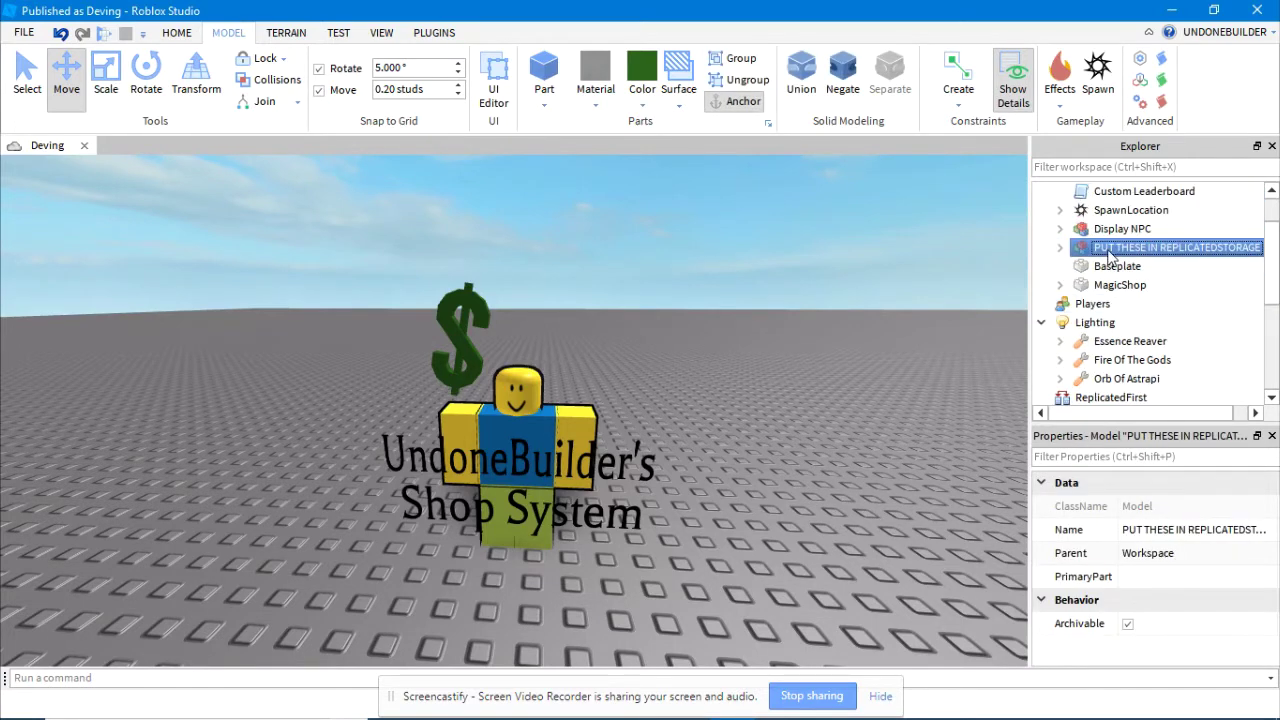
{"action": "scroll", "coordinate": [1108, 257], "scroll_direction": "down", "scroll_amount": 1}
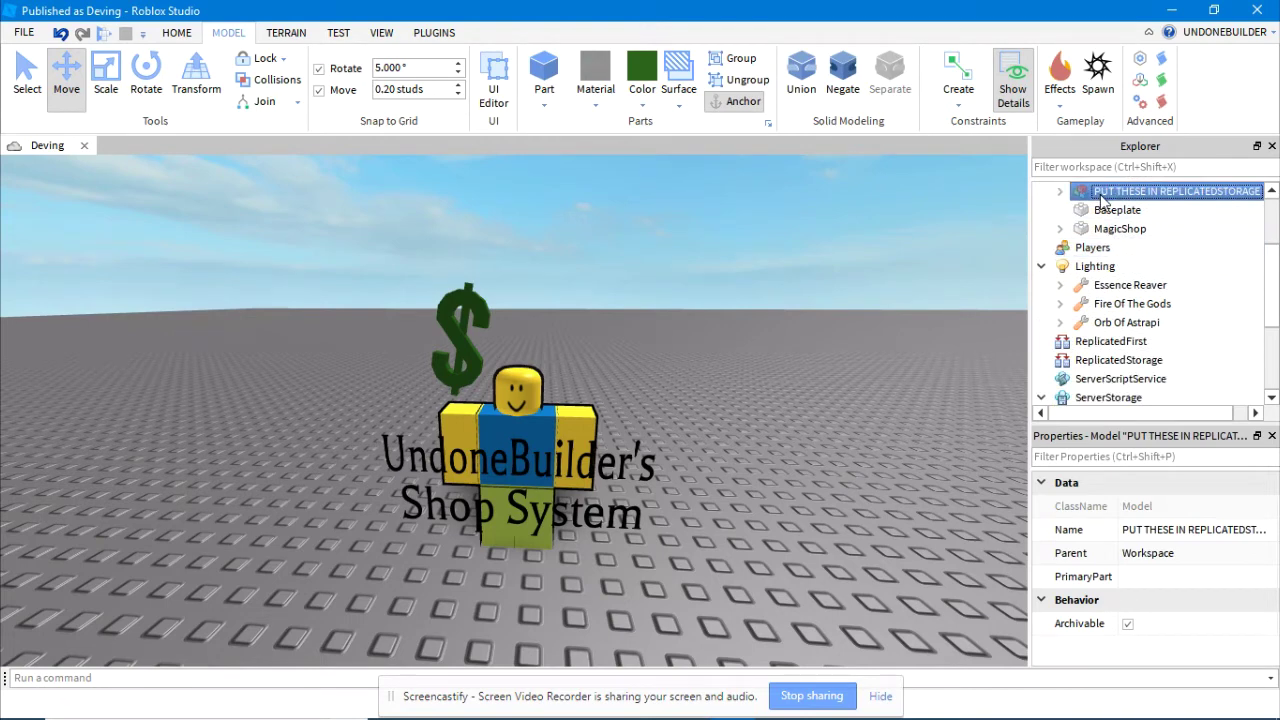
{"action": "left_click_drag", "start_coordinate": [1103, 205], "coordinate": [1110, 360]}
{"action": "left_click", "coordinate": [751, 86]}
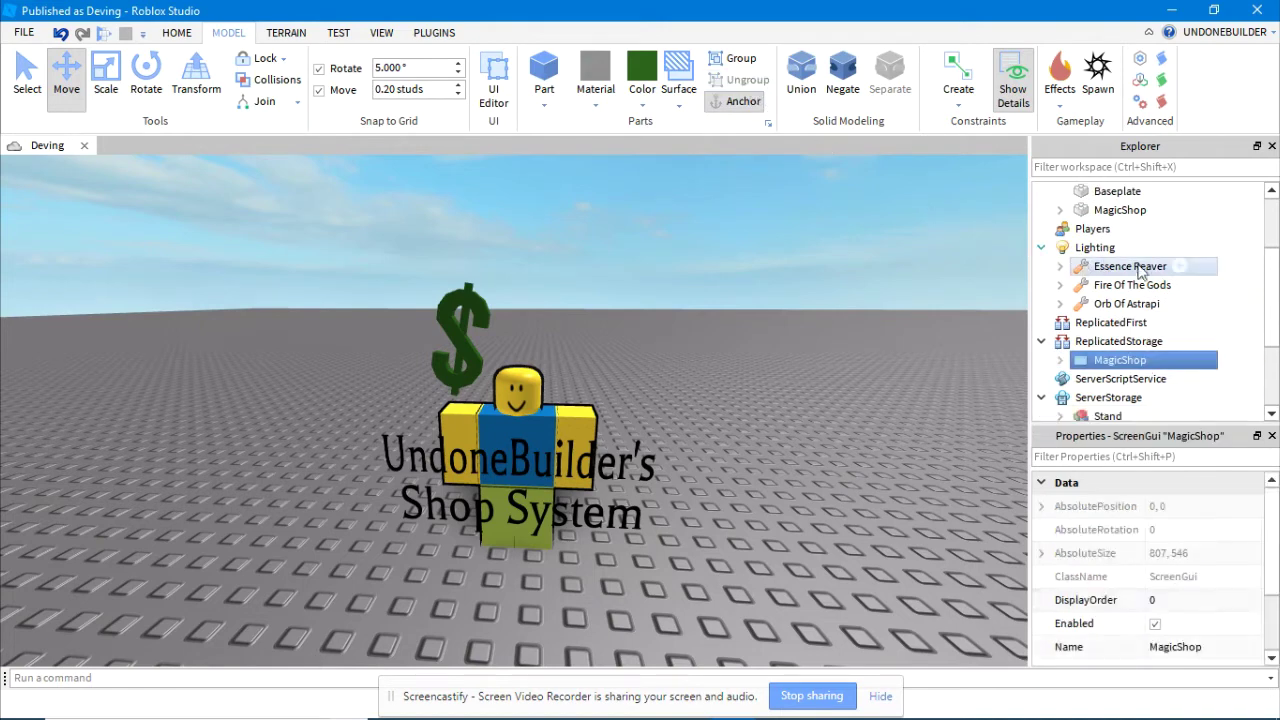
{"action": "scroll", "coordinate": [1133, 280], "scroll_direction": "up", "scroll_amount": 2}
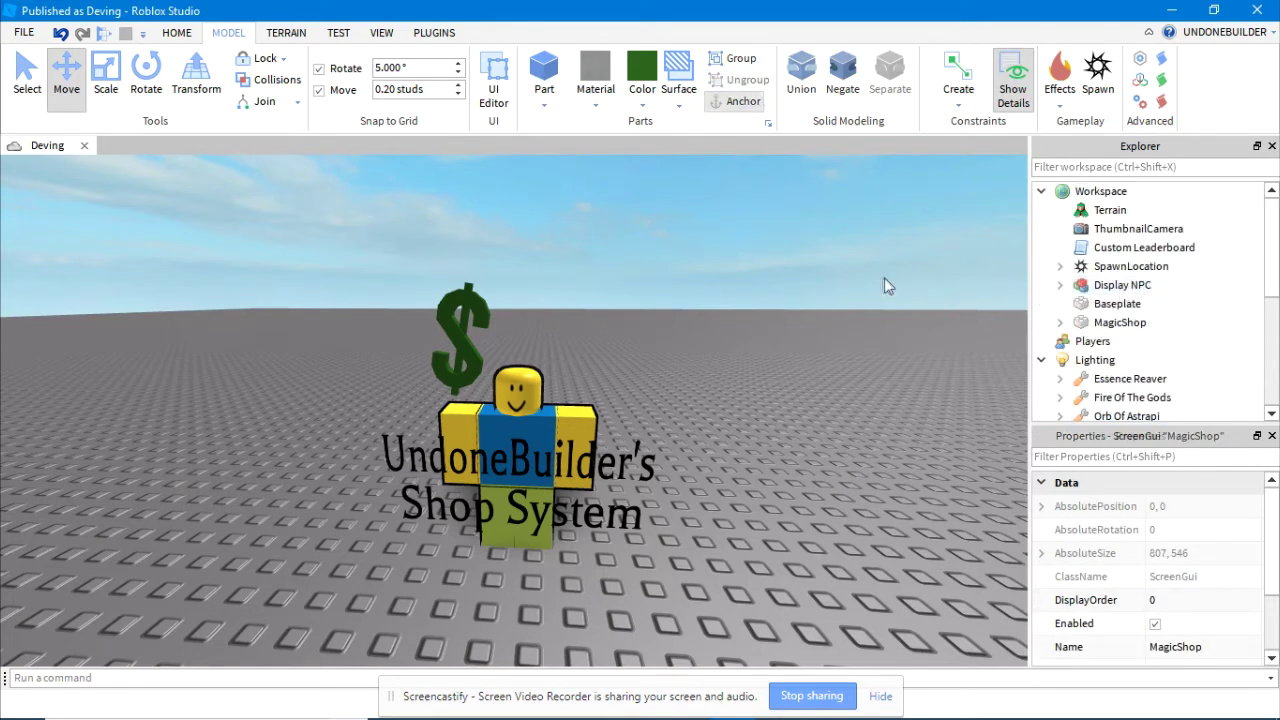
{"action": "left_click", "coordinate": [885, 286]}
Step: Select the MagicShop part in Workspace, inspect its bounds around the NPC and expand its contents
{"action": "scroll", "coordinate": [1110, 340], "scroll_direction": "down", "scroll_amount": 1}
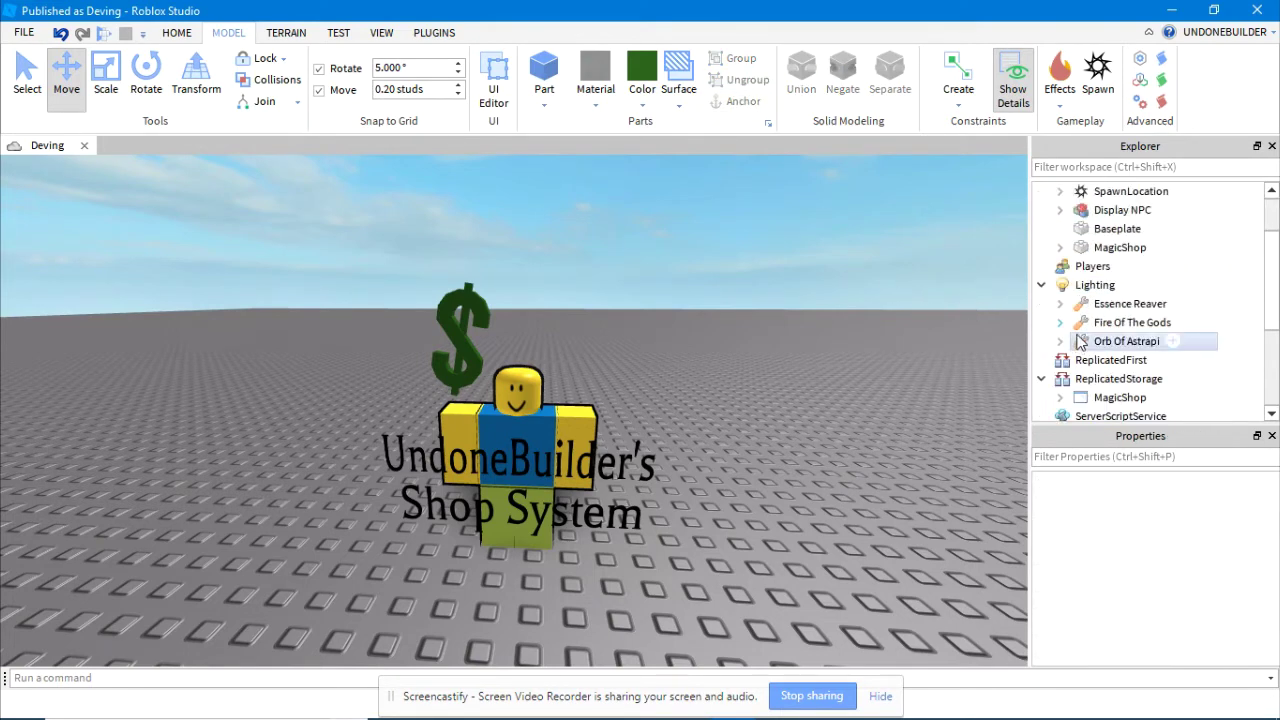
{"action": "scroll", "coordinate": [1105, 325], "scroll_direction": "up", "scroll_amount": 1}
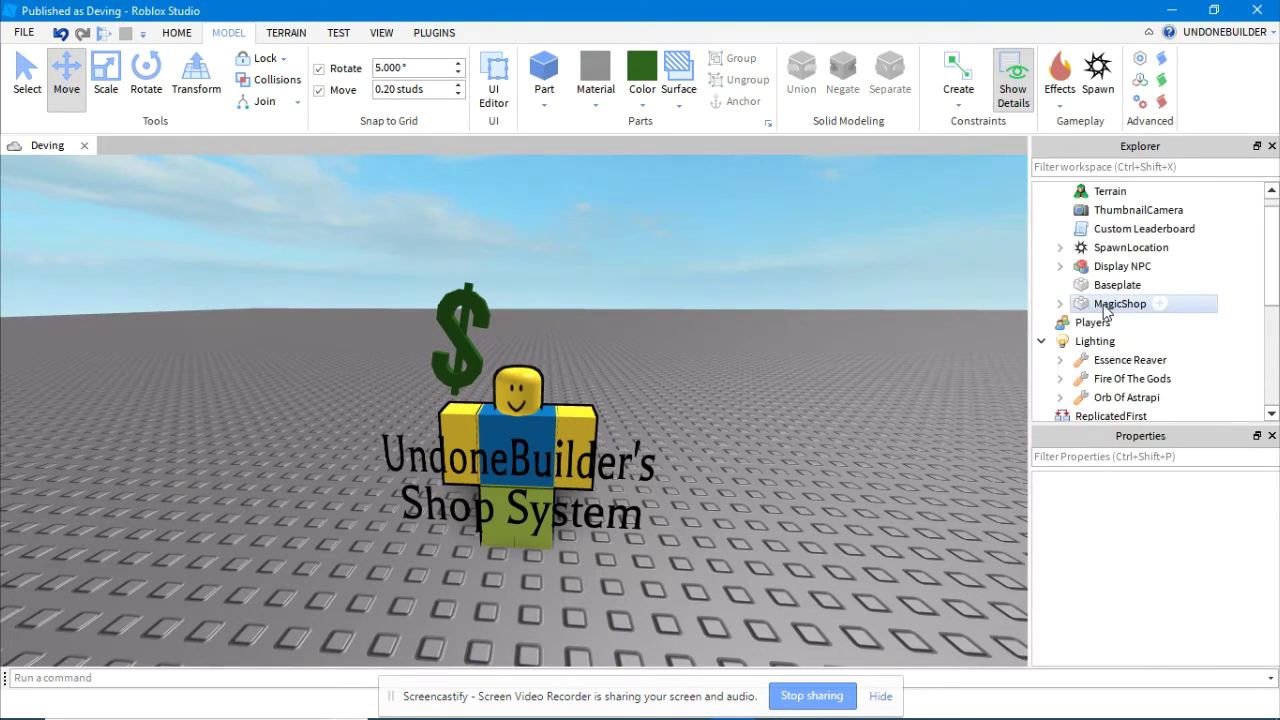
{"action": "left_click", "coordinate": [1110, 304]}
{"action": "scroll", "coordinate": [831, 295], "scroll_direction": "up", "scroll_amount": 3}
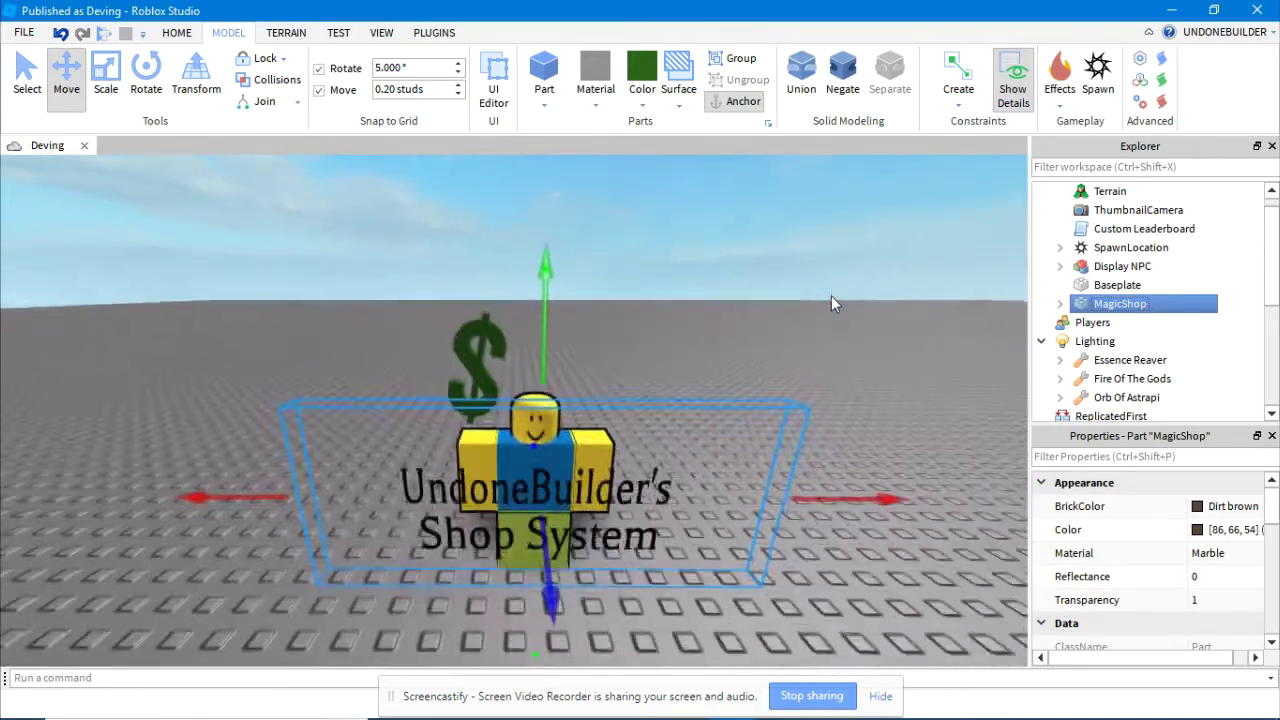
{"action": "right_click_drag", "start_coordinate": [831, 302], "coordinate": [840, 312]}
{"action": "left_click", "coordinate": [1060, 303]}
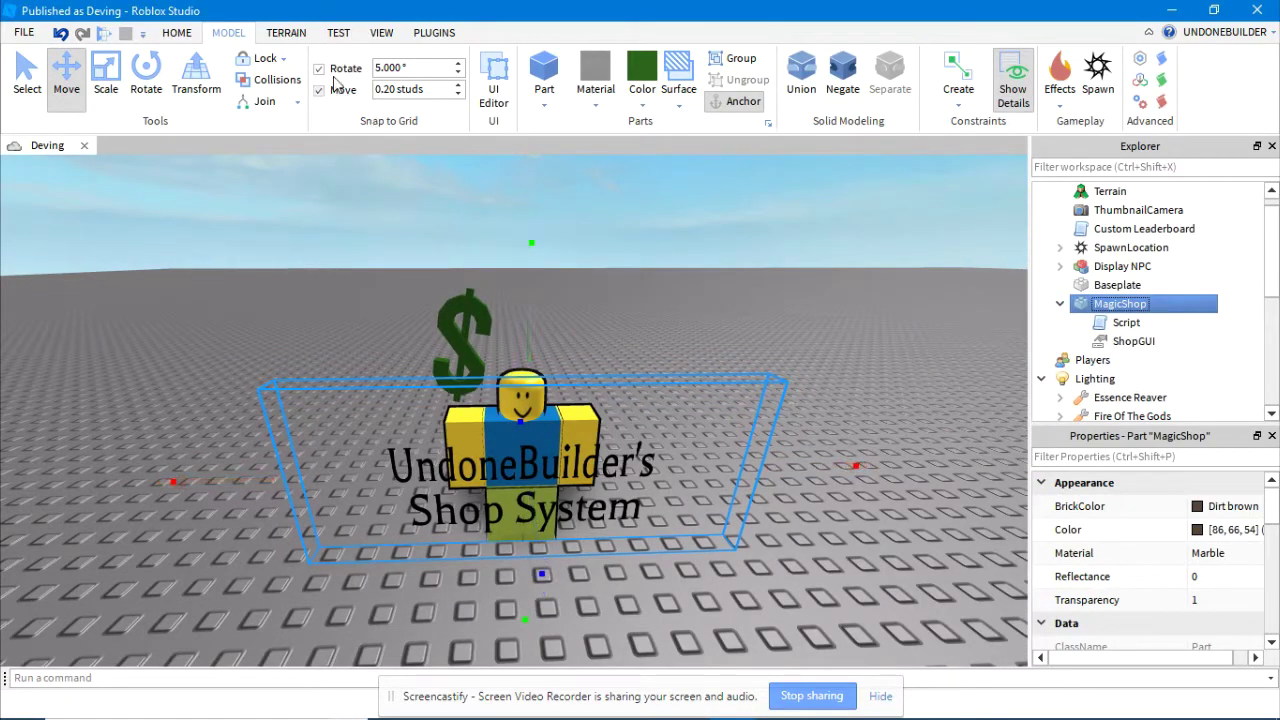
Step: Start a play test and walk the character around the shop NPC to bring up the Merlin's Magic Shop window
{"action": "left_click", "coordinate": [338, 32]}
{"action": "left_click", "coordinate": [43, 75]}
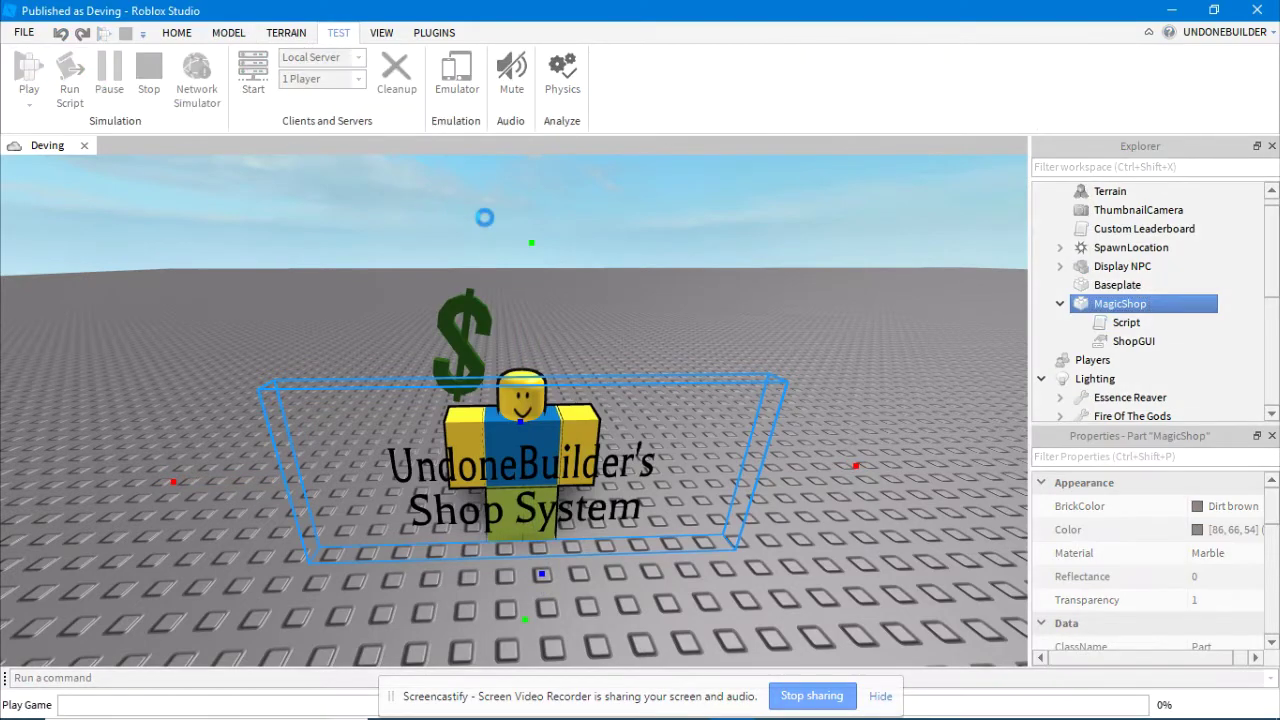
{"action": "key", "text": "a"}
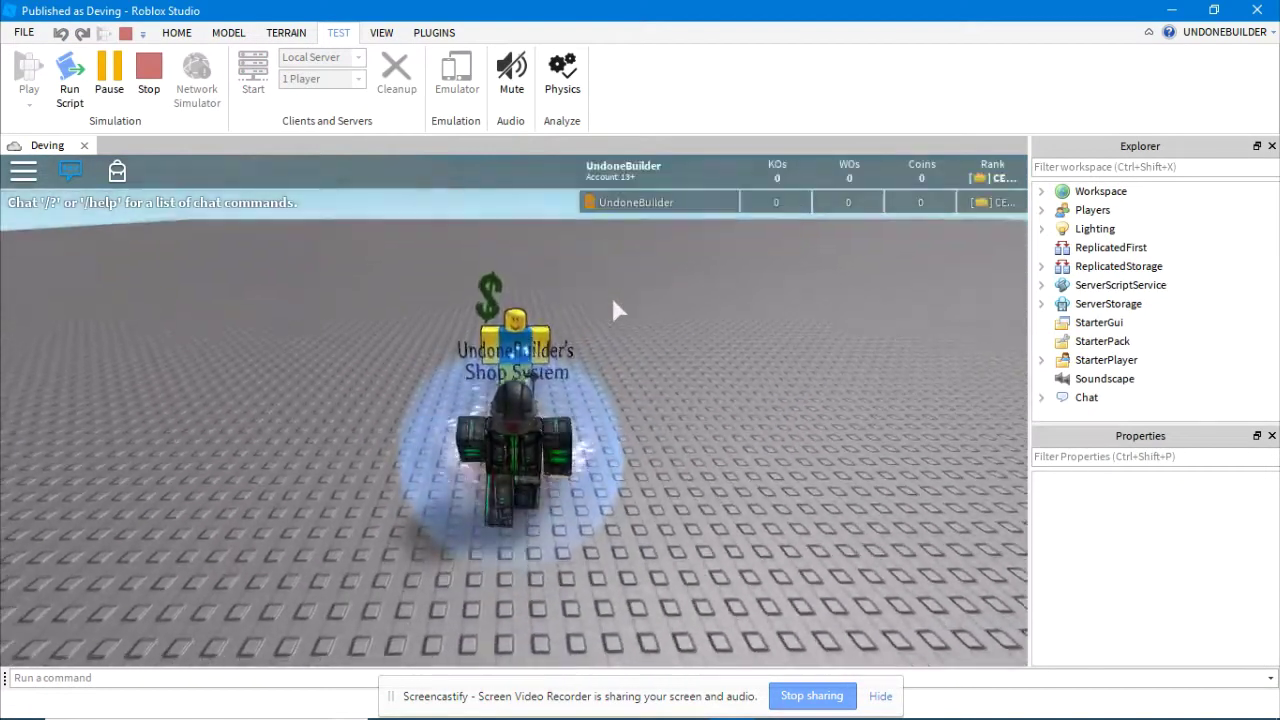
{"action": "key", "text": "d"}
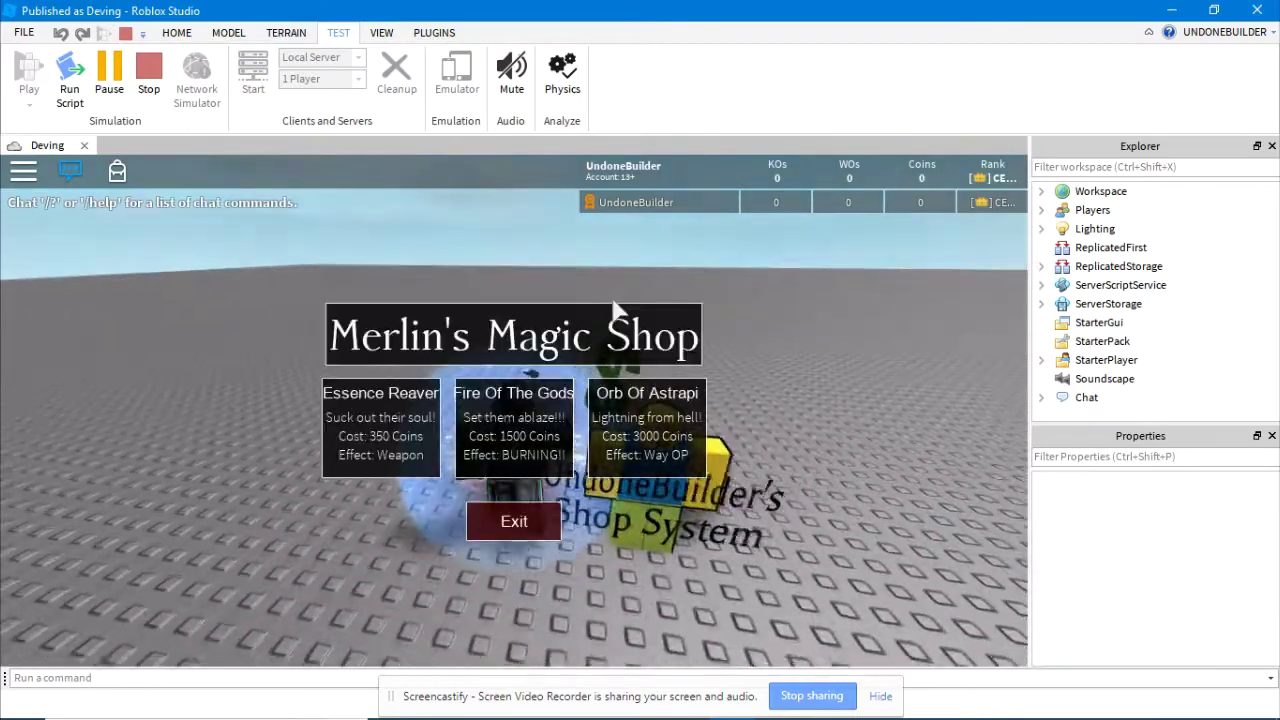
{"action": "key", "text": "d"}
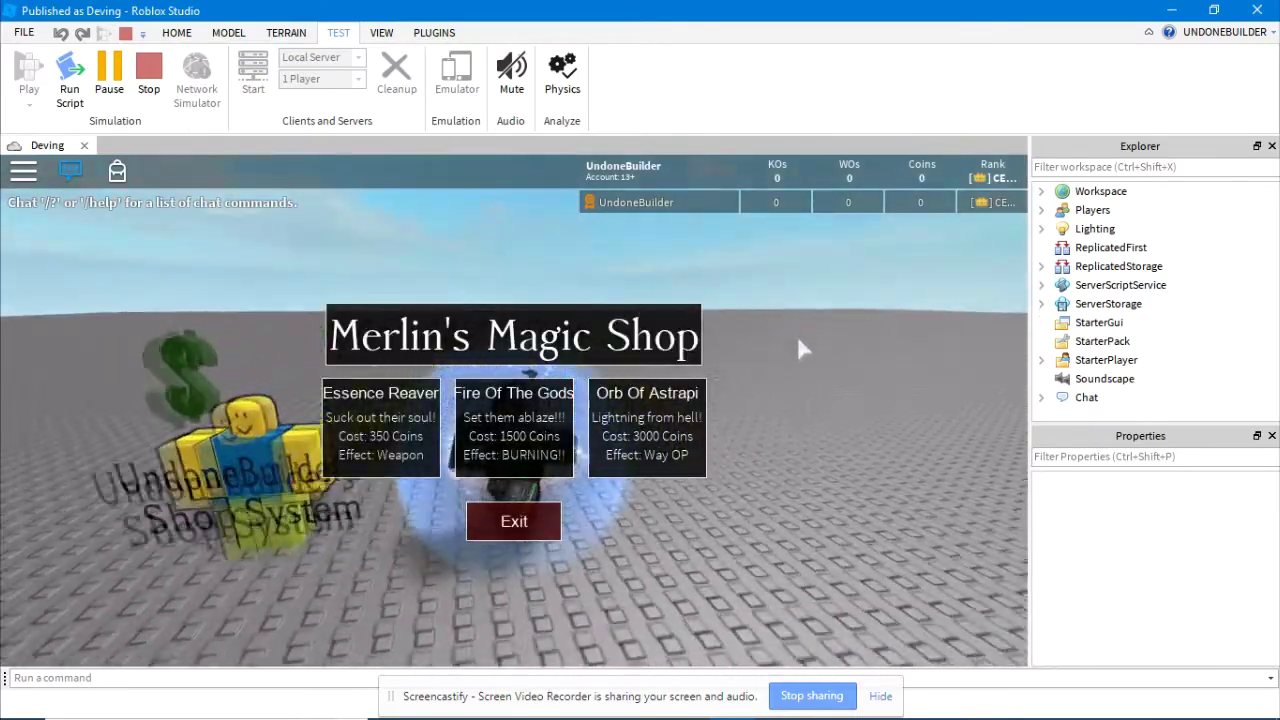
{"action": "key", "text": "a"}
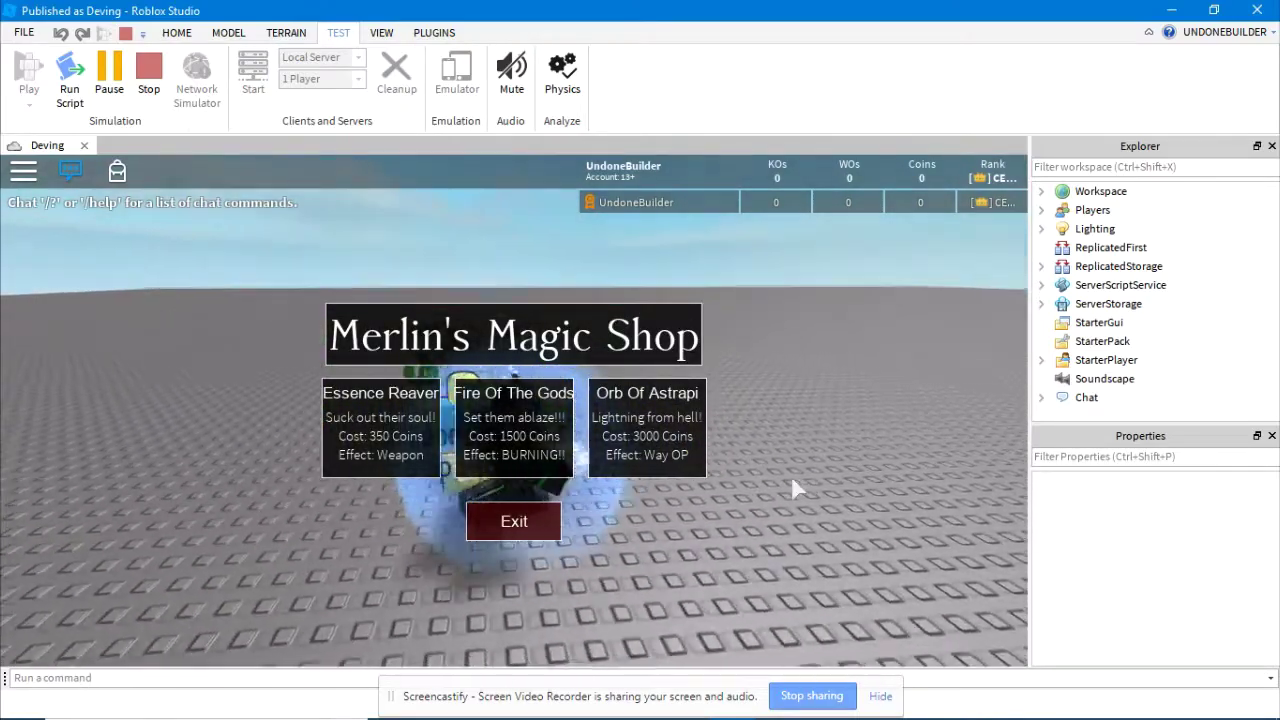
{"action": "key", "text": "d"}
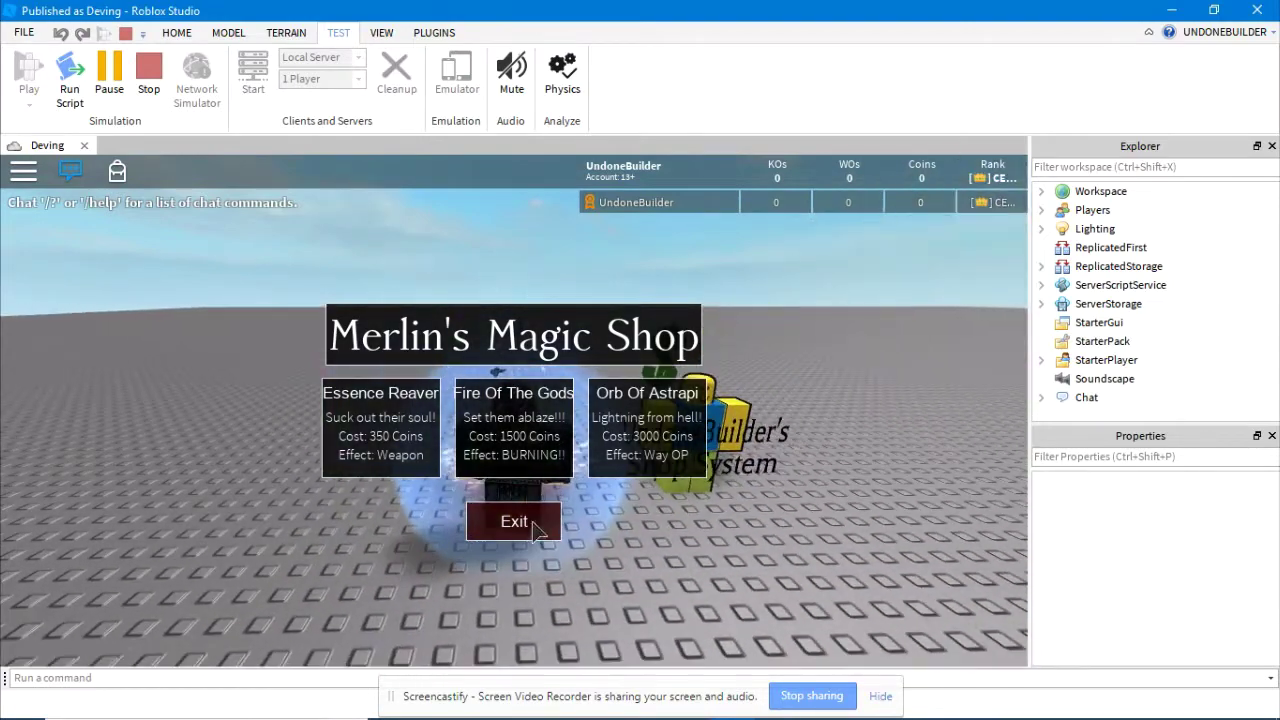
Step: Exit the Merlin's Magic Shop window and stop the play test
{"action": "left_click", "coordinate": [514, 521]}
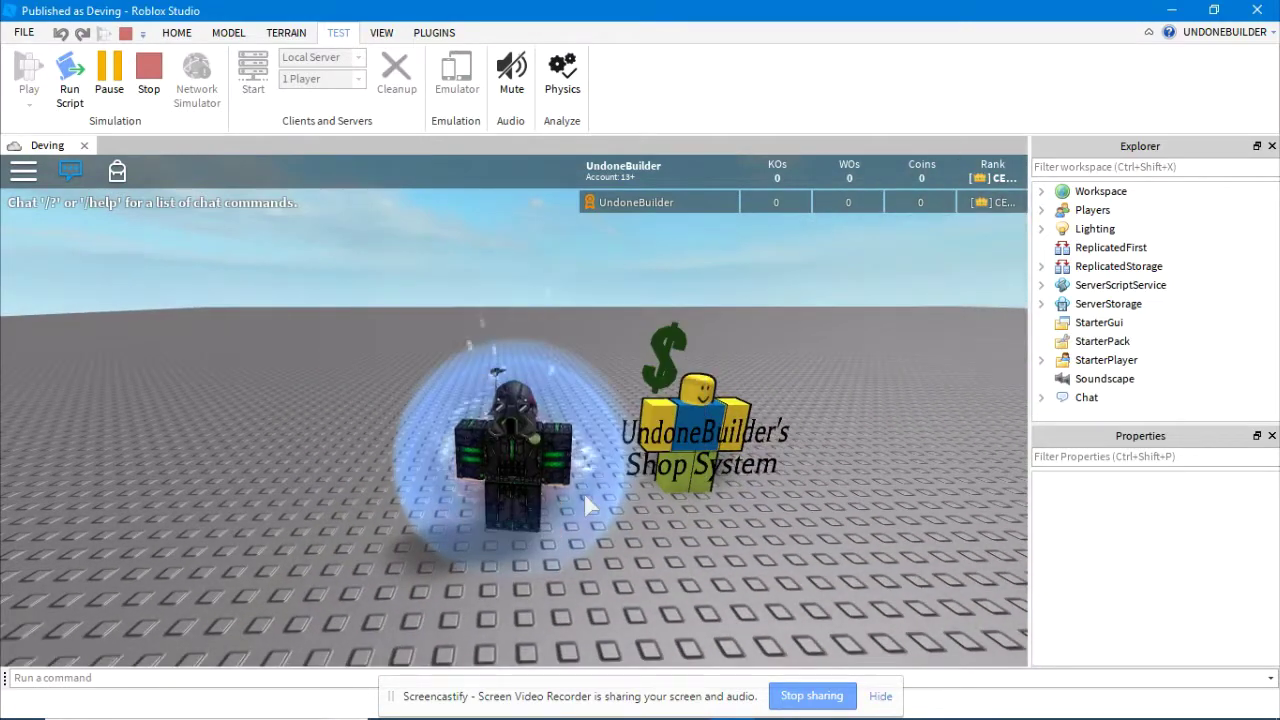
{"action": "left_click", "coordinate": [148, 68]}
{"action": "left_click", "coordinate": [801, 233]}
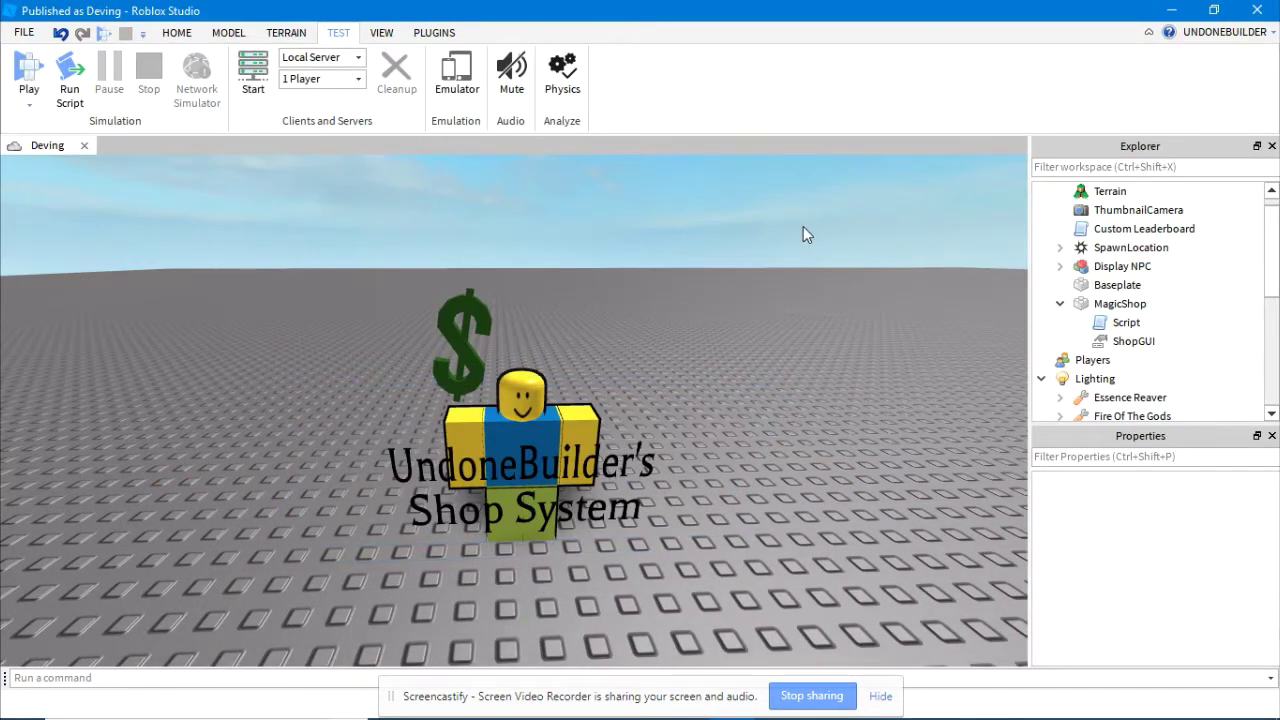
Step: Collapse ServerStorage and expand the MagicShop GUI and its Shop frame in ReplicatedStorage
{"action": "scroll", "coordinate": [1110, 290], "scroll_direction": "down", "scroll_amount": 4}
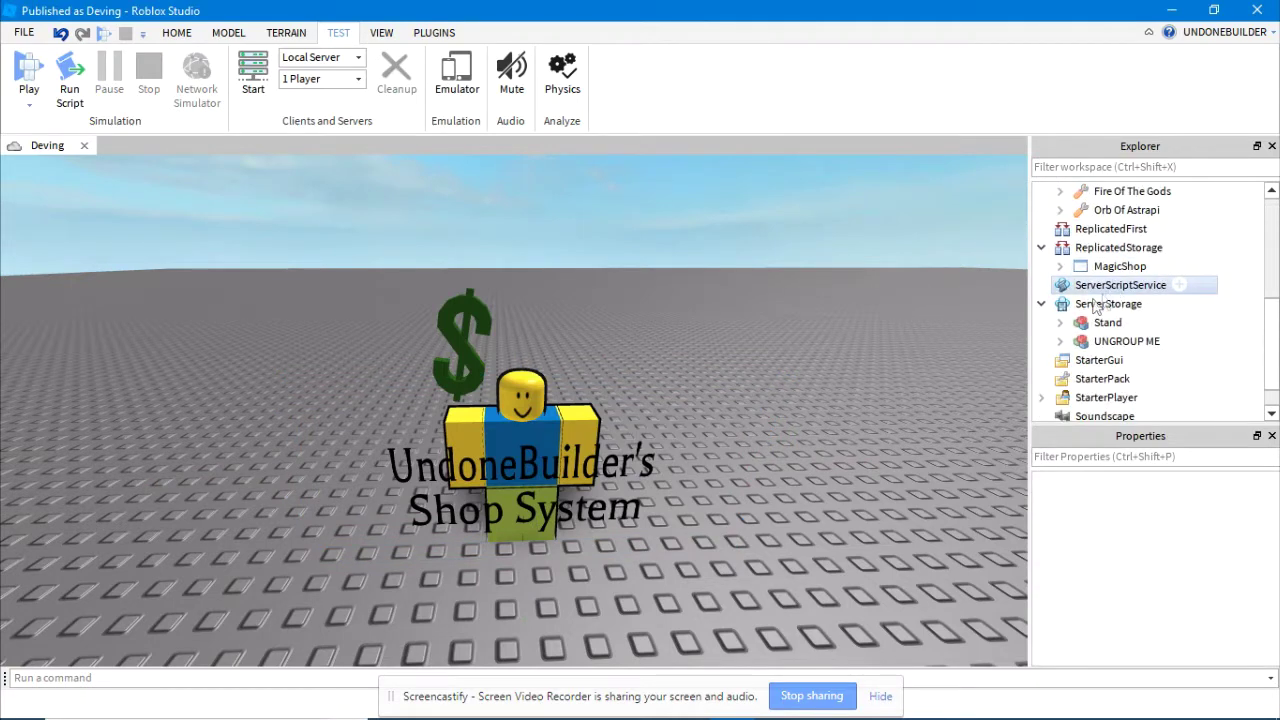
{"action": "left_click", "coordinate": [1041, 303]}
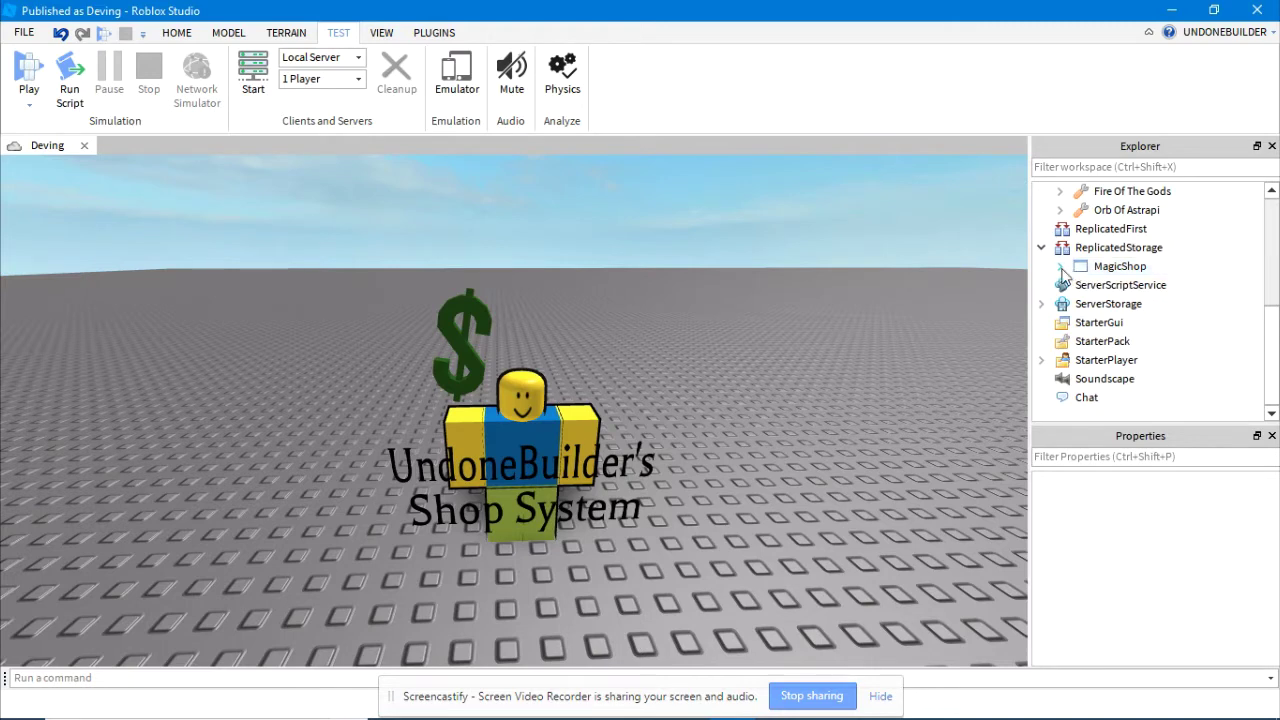
{"action": "left_click", "coordinate": [1060, 266]}
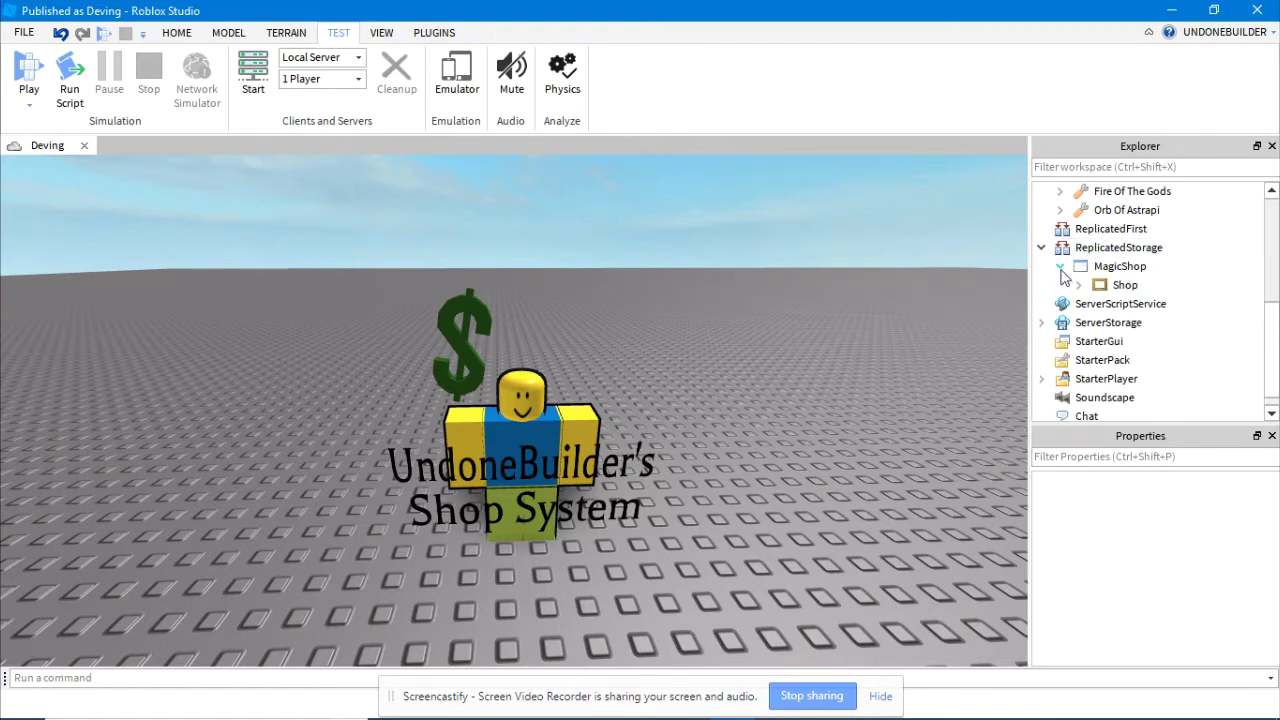
{"action": "left_click", "coordinate": [1079, 285]}
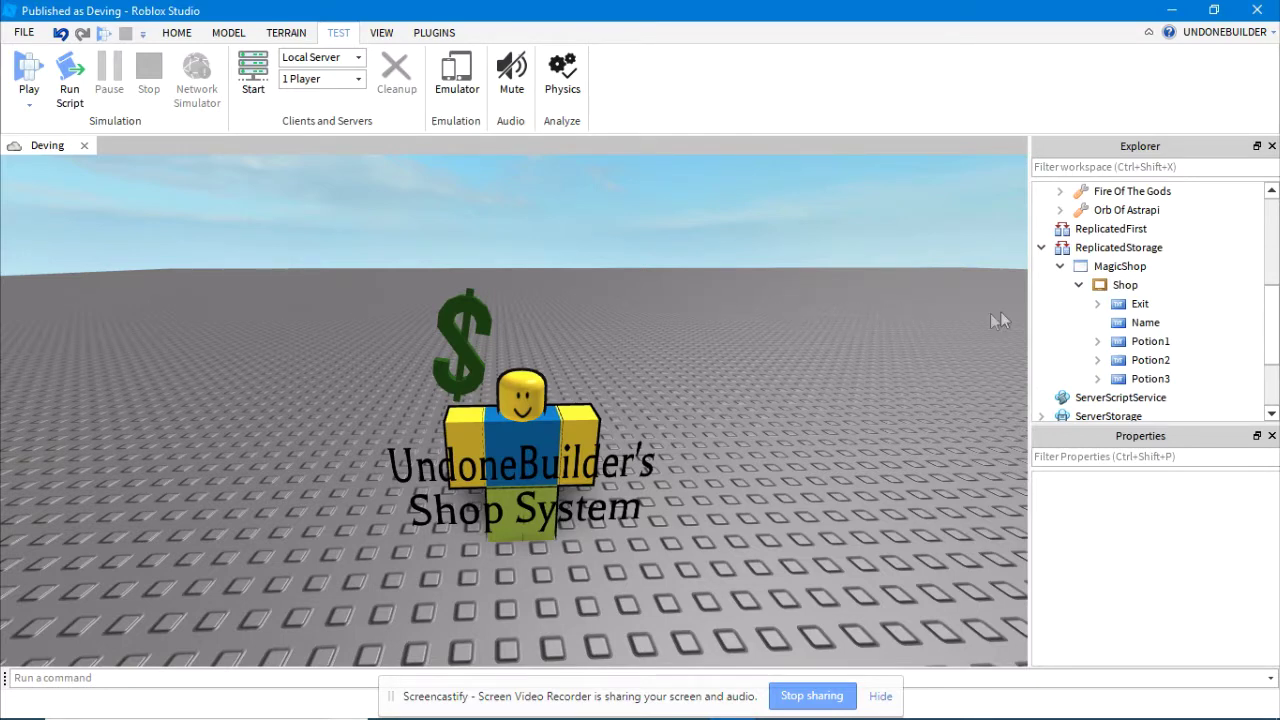
Step: Select the Name text button in the Shop frame and examine its Text properties
{"action": "left_click", "coordinate": [1145, 322]}
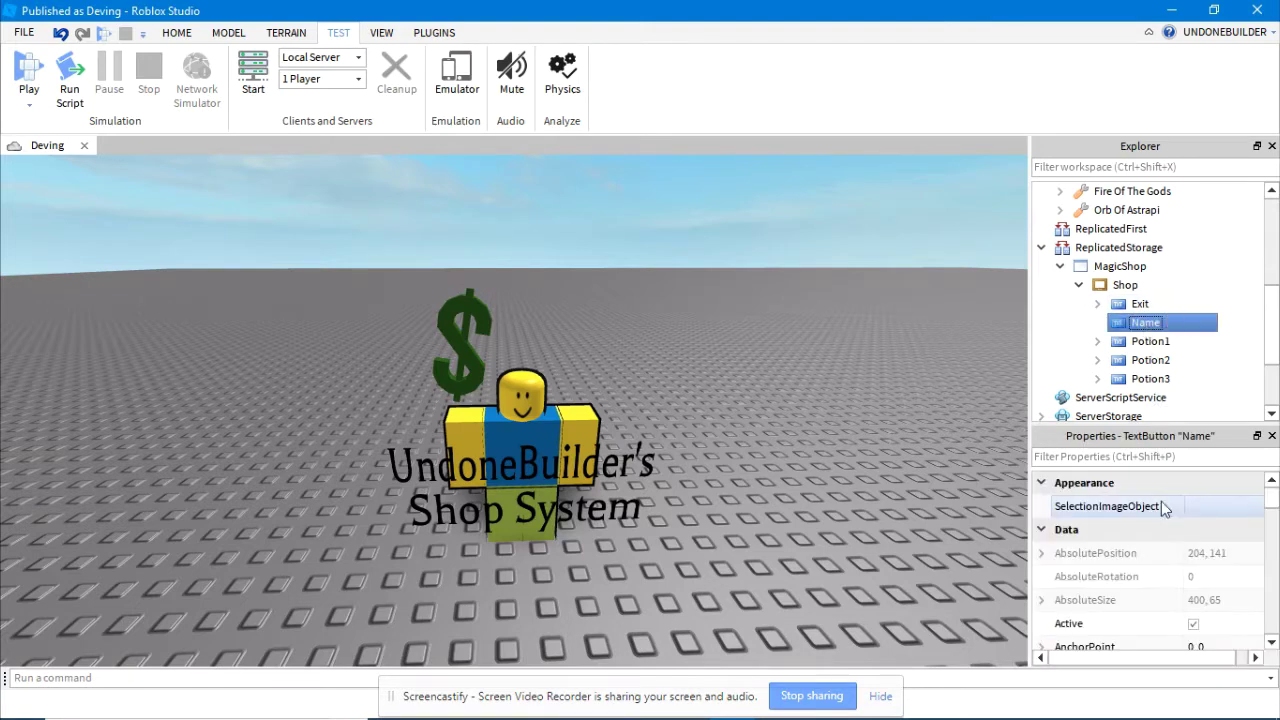
{"action": "scroll", "coordinate": [1163, 505], "scroll_direction": "down", "scroll_amount": 5}
{"action": "scroll", "coordinate": [1170, 520], "scroll_direction": "down", "scroll_amount": 5}
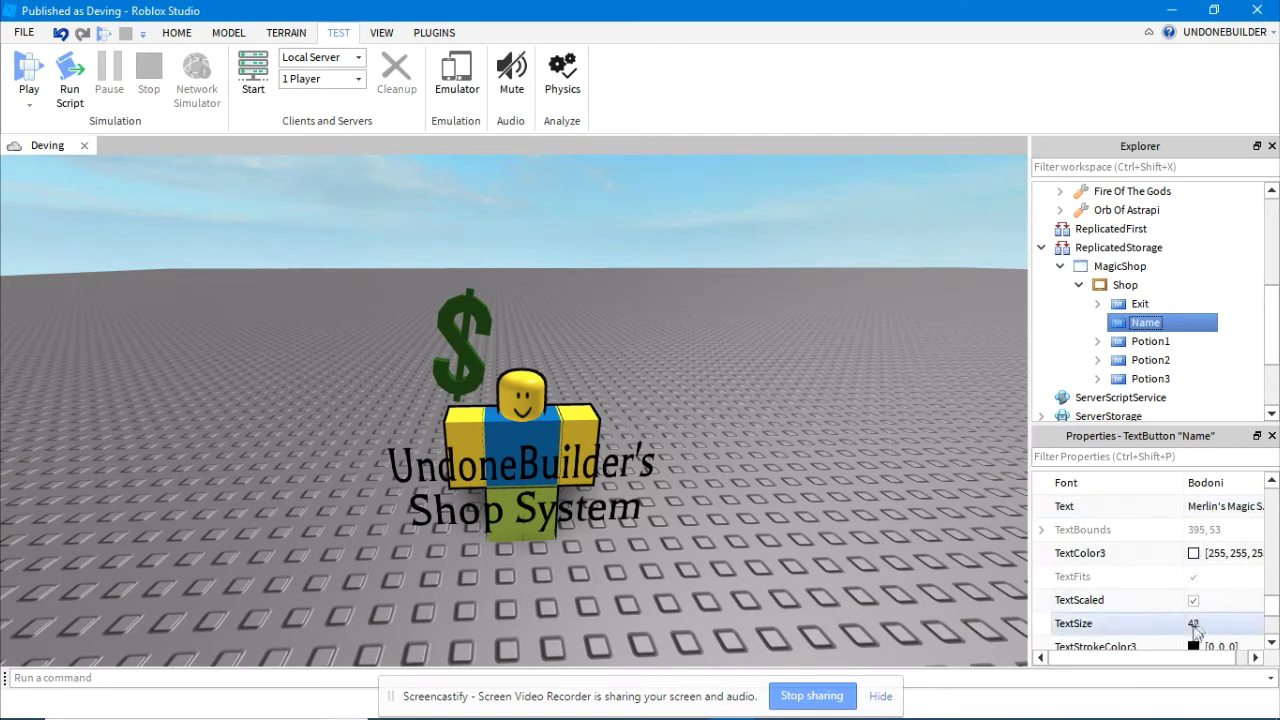
{"action": "left_click_drag", "start_coordinate": [1183, 660], "coordinate": [1198, 660]}
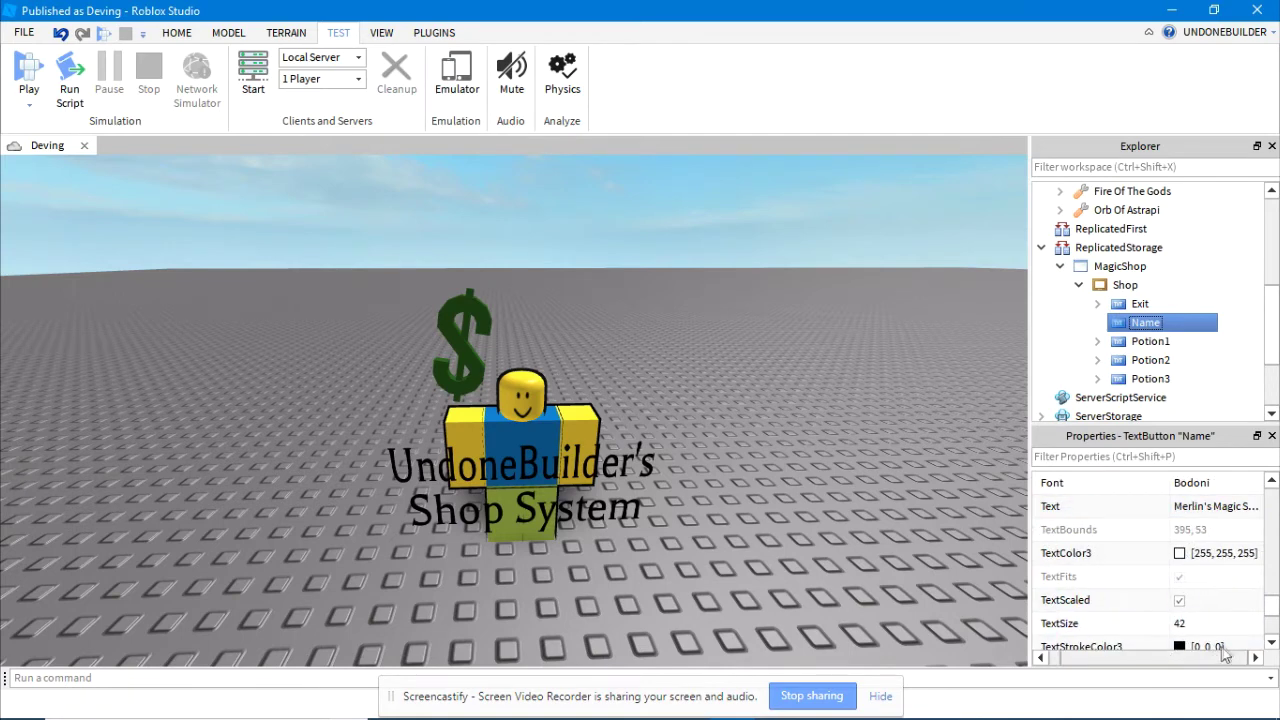
Step: Expand the Potion1 button and examine the value of its Cost object
{"action": "left_click", "coordinate": [1153, 346]}
{"action": "left_click", "coordinate": [1098, 342]}
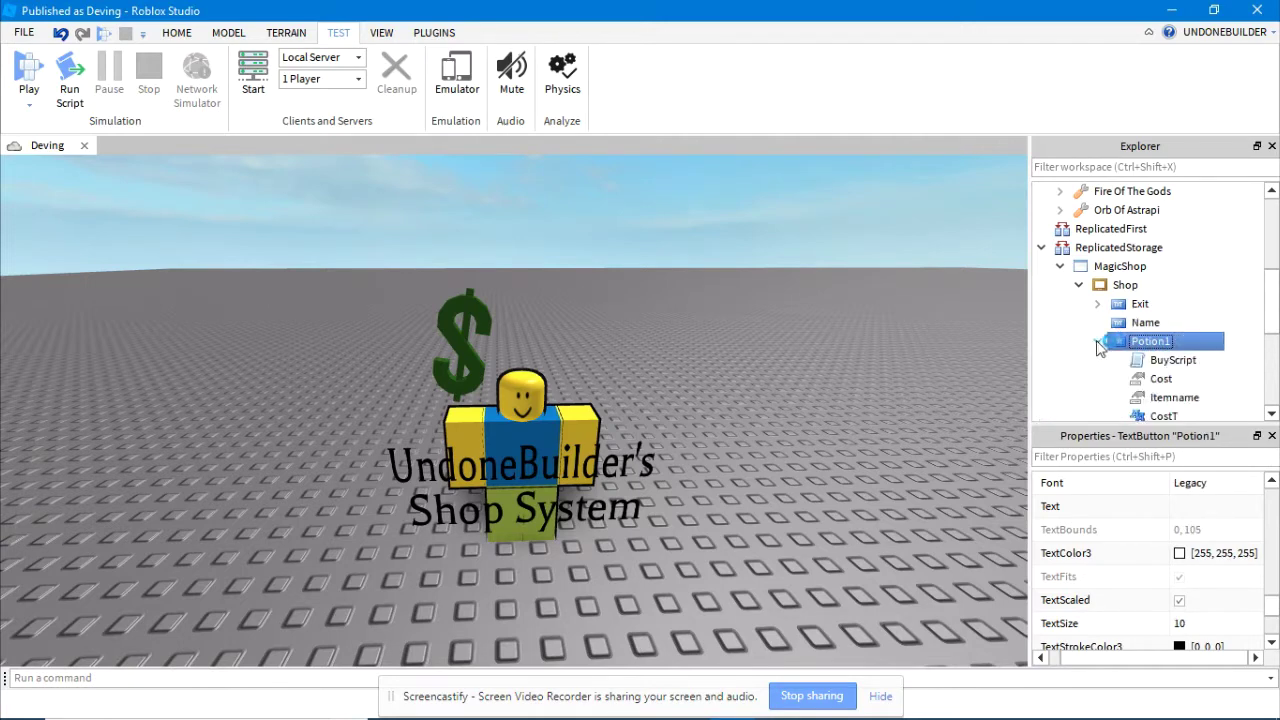
{"action": "scroll", "coordinate": [1100, 345], "scroll_direction": "down", "scroll_amount": 2}
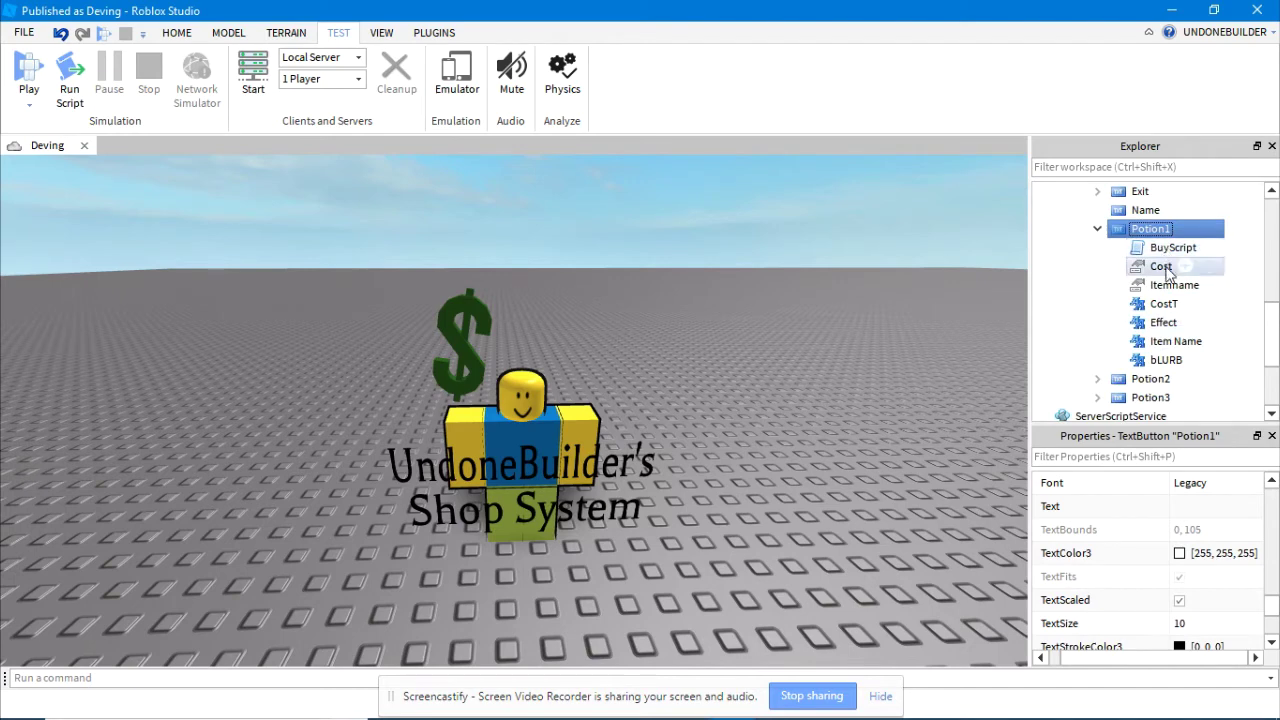
{"action": "left_click_drag", "start_coordinate": [1166, 268], "coordinate": [1170, 420]}
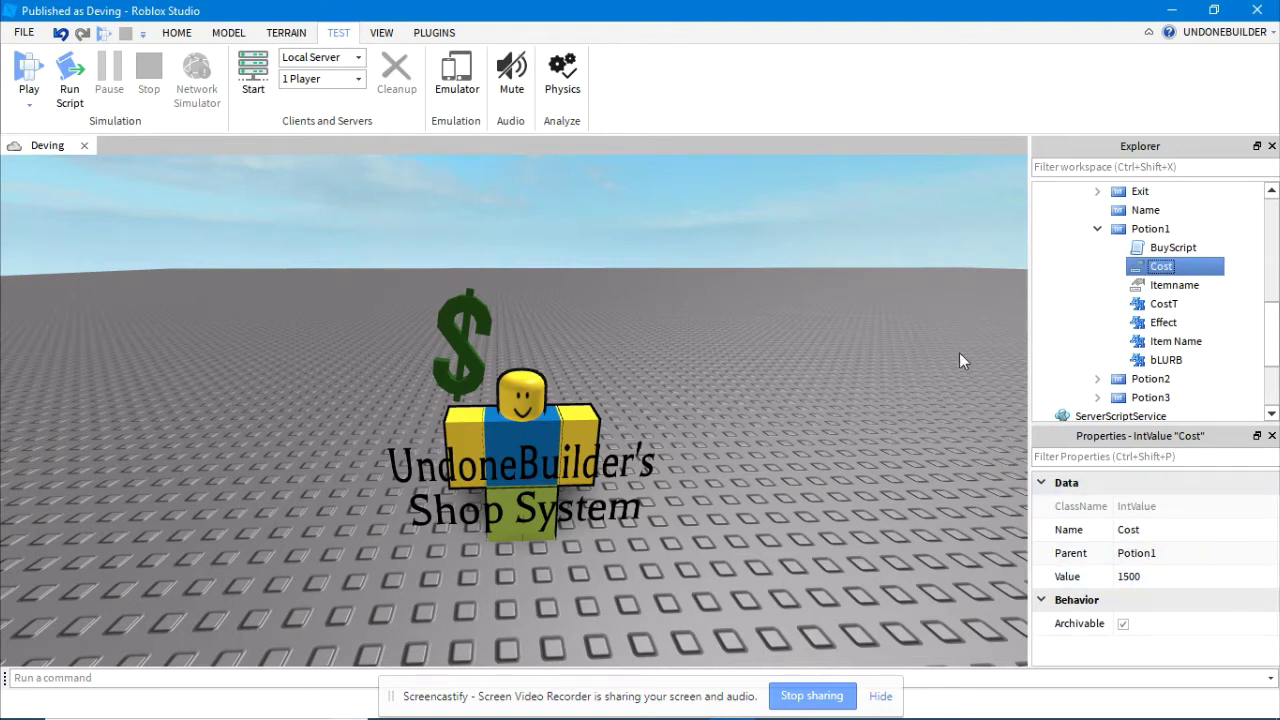
Step: Examine the value of Potion1's Itemname object and compare it with the tool names in Lighting
{"action": "left_click_drag", "start_coordinate": [1180, 285], "coordinate": [1158, 565]}
{"action": "scroll", "coordinate": [1156, 360], "scroll_direction": "up", "scroll_amount": 2}
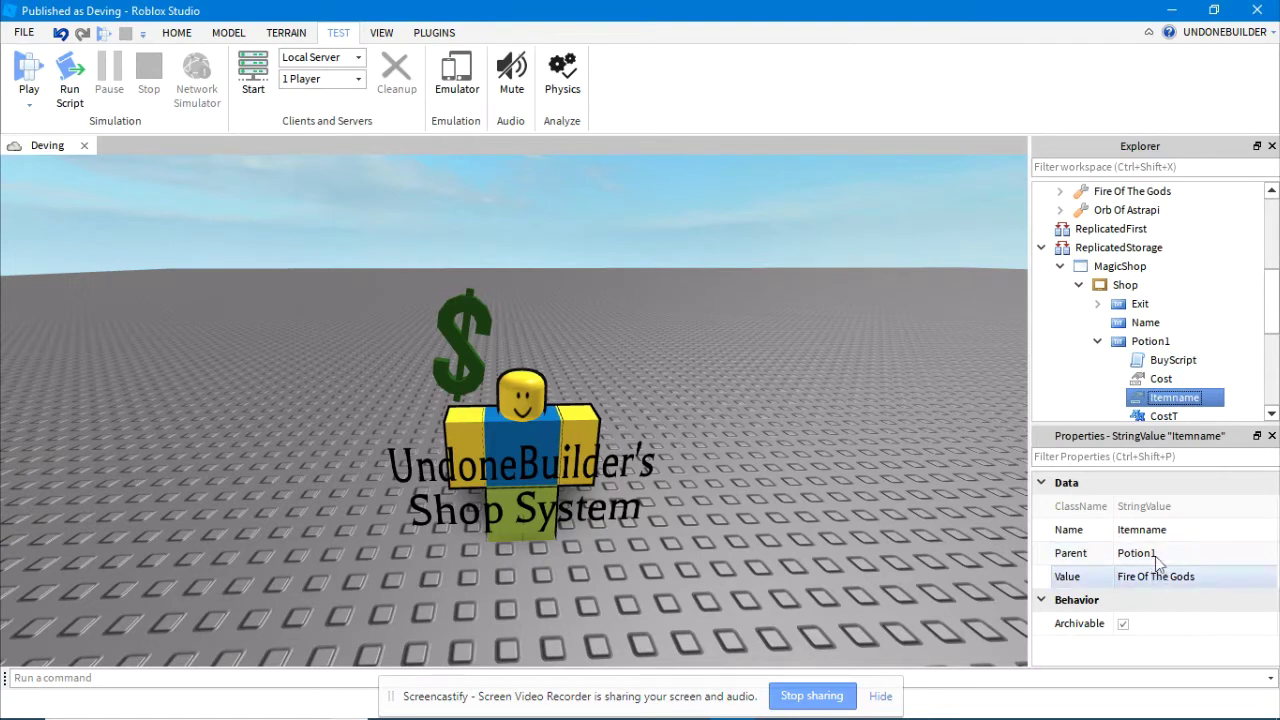
{"action": "scroll", "coordinate": [1140, 305], "scroll_direction": "up", "scroll_amount": 2}
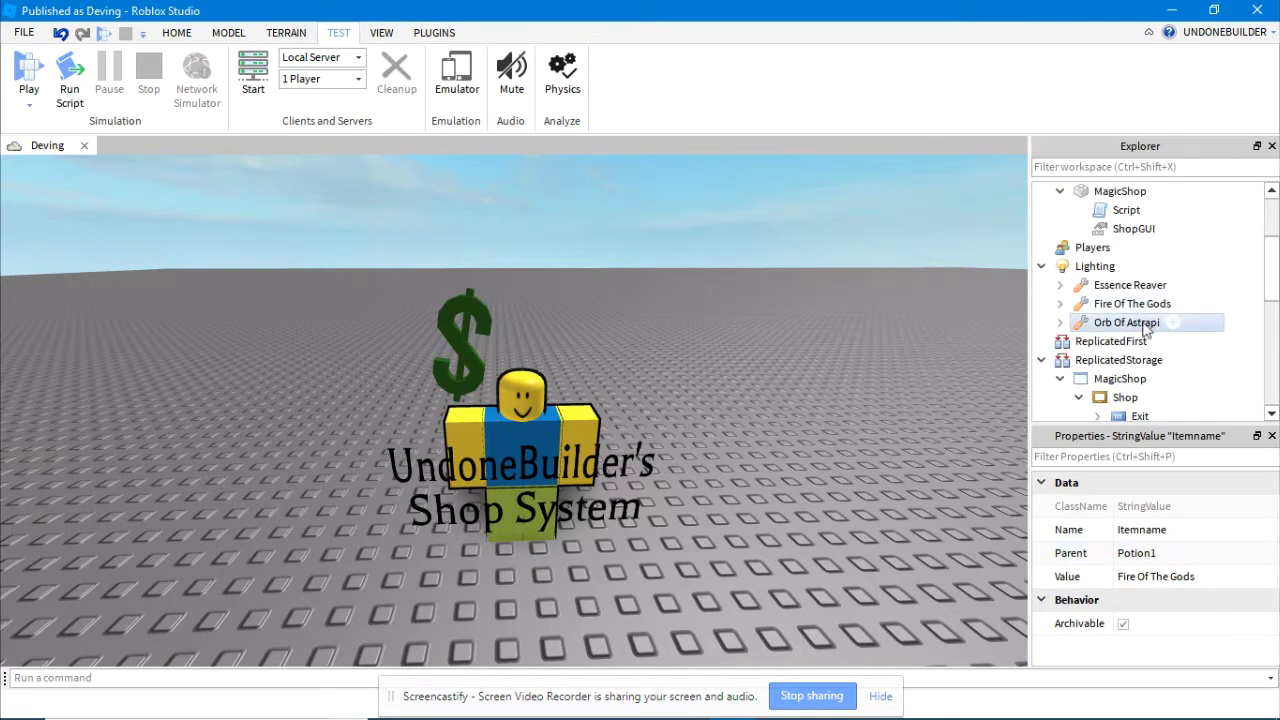
{"action": "mouse_move", "coordinate": [1147, 330]}
{"action": "left_mouse_down"}
{"action": "mouse_move", "coordinate": [1147, 287]}
{"action": "mouse_move", "coordinate": [1128, 324]}
{"action": "left_mouse_up"}
{"action": "left_click_drag", "start_coordinate": [1207, 572], "coordinate": [1158, 331]}
{"action": "scroll", "coordinate": [1143, 306], "scroll_direction": "down", "scroll_amount": 3}
{"action": "scroll", "coordinate": [1150, 330], "scroll_direction": "down", "scroll_amount": 1}
Step: Select Potion1's CostT label, run a play test to view the item labels in the shop window, and stop the test
{"action": "left_click", "coordinate": [1163, 304]}
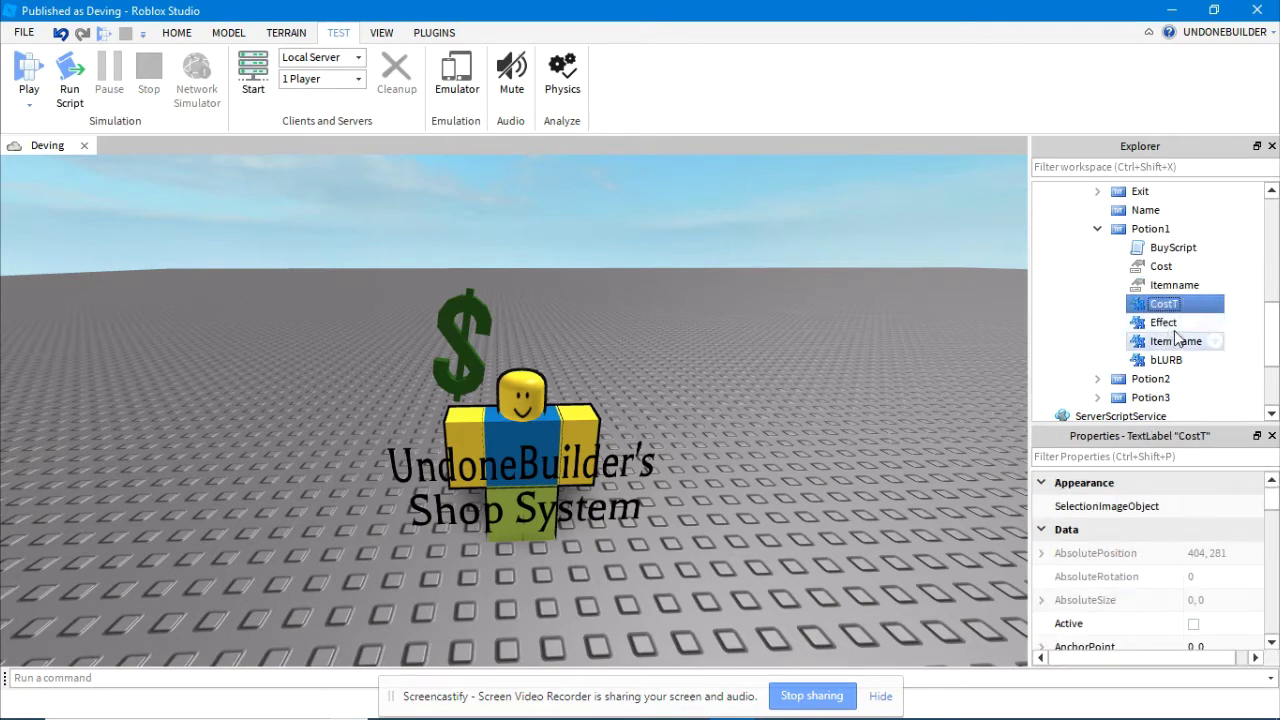
{"action": "left_click", "coordinate": [28, 70]}
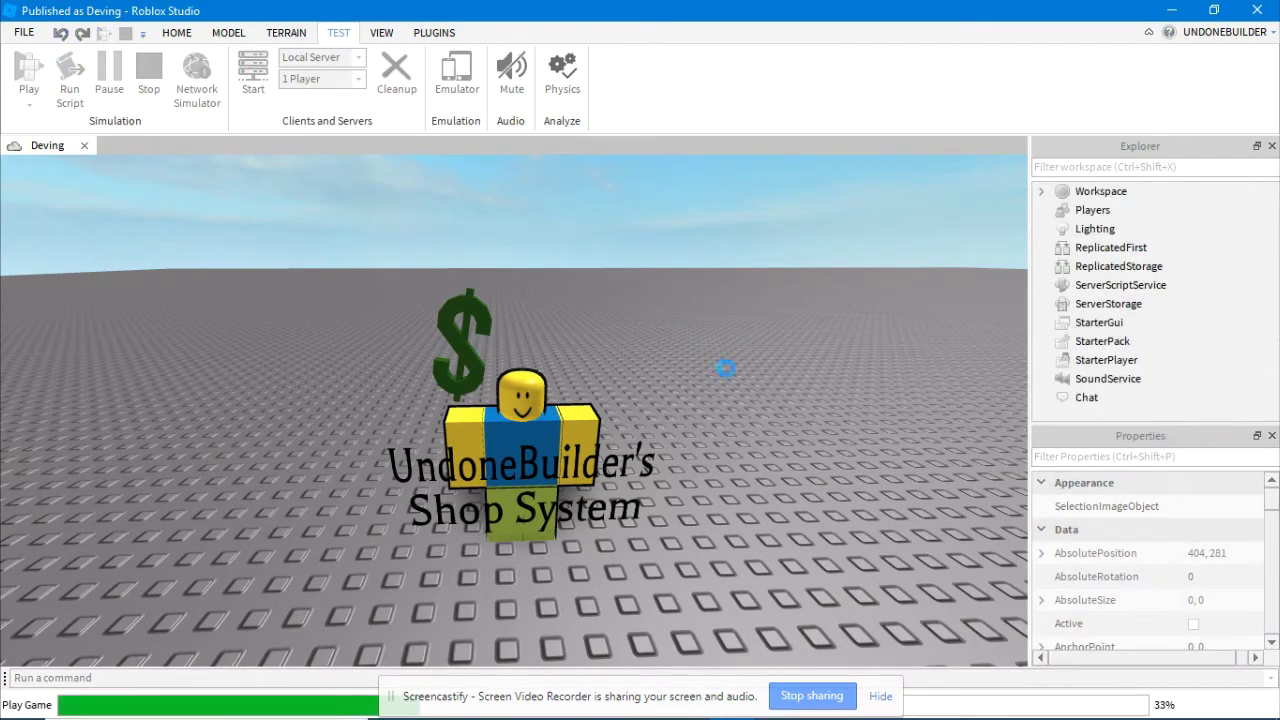
{"action": "key", "text": "w"}
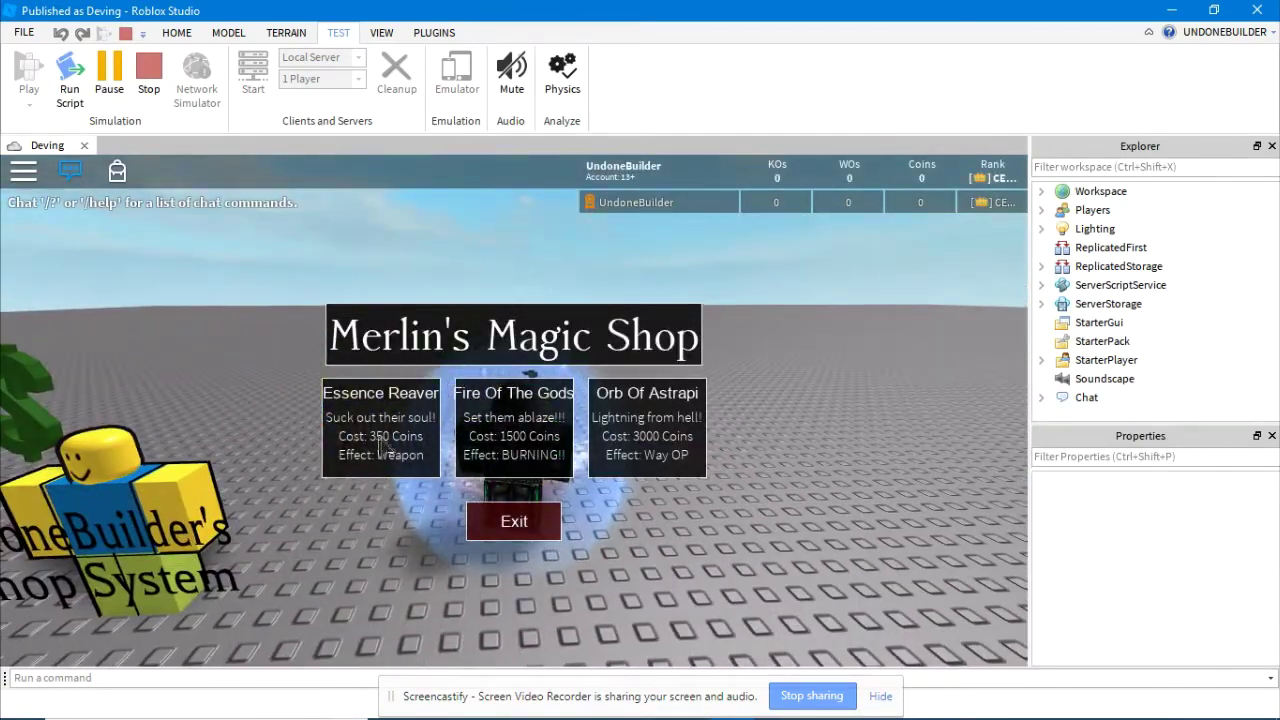
{"action": "left_click", "coordinate": [507, 518]}
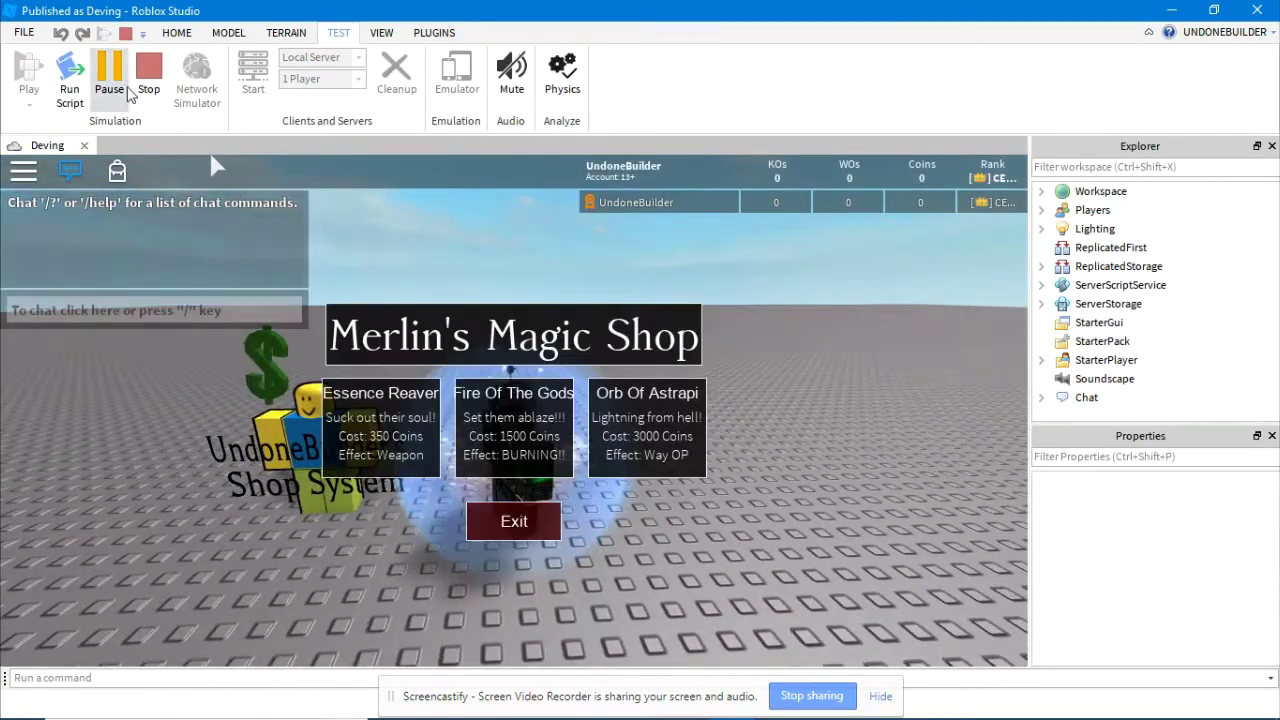
{"action": "left_click", "coordinate": [148, 76]}
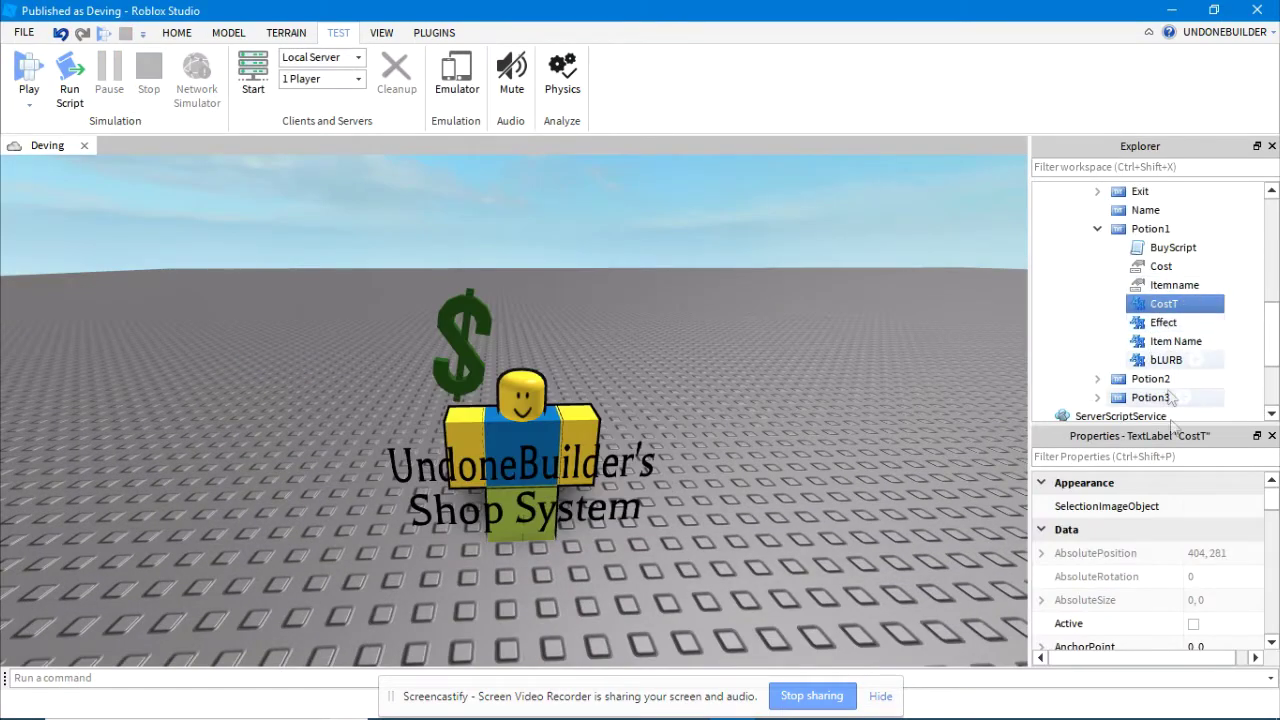
Step: Examine the Text property of Potion1's CostT, Effect, Item Name and bLURB labels, and collapse Potion1
{"action": "scroll", "coordinate": [1197, 578], "scroll_direction": "down", "scroll_amount": 2}
{"action": "scroll", "coordinate": [1200, 570], "scroll_direction": "down", "scroll_amount": 10}
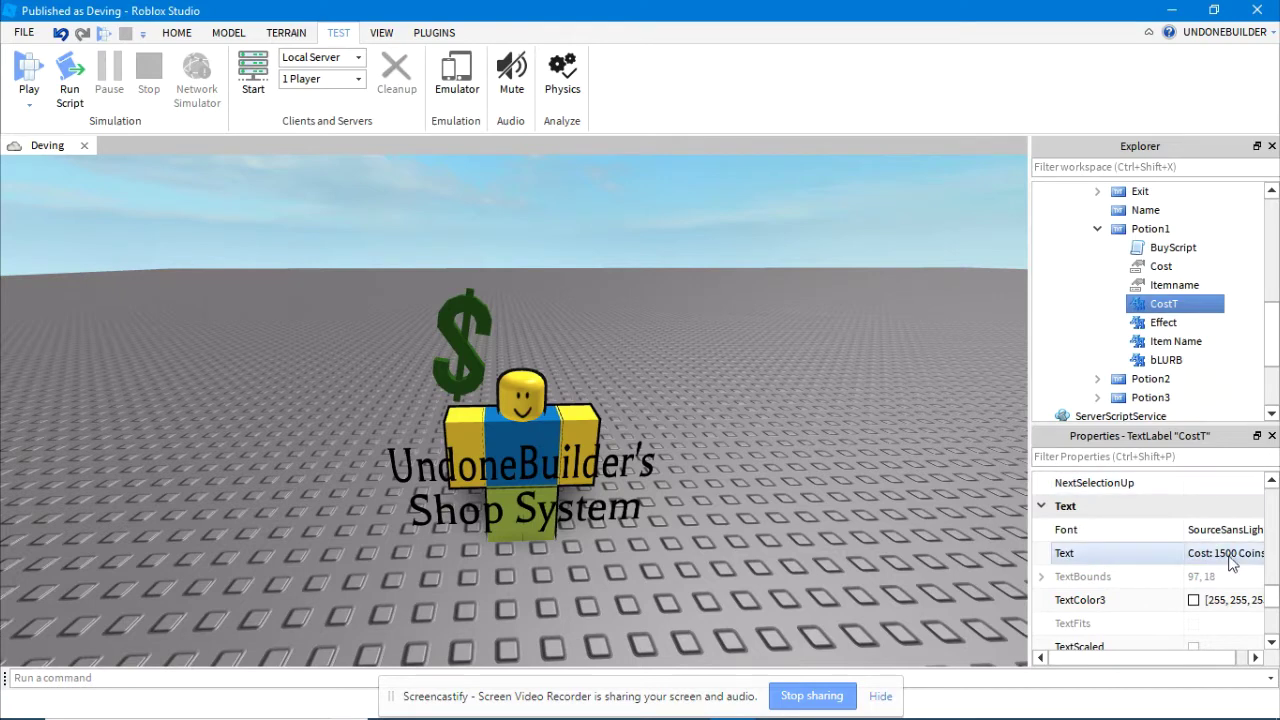
{"action": "left_click", "coordinate": [1162, 324]}
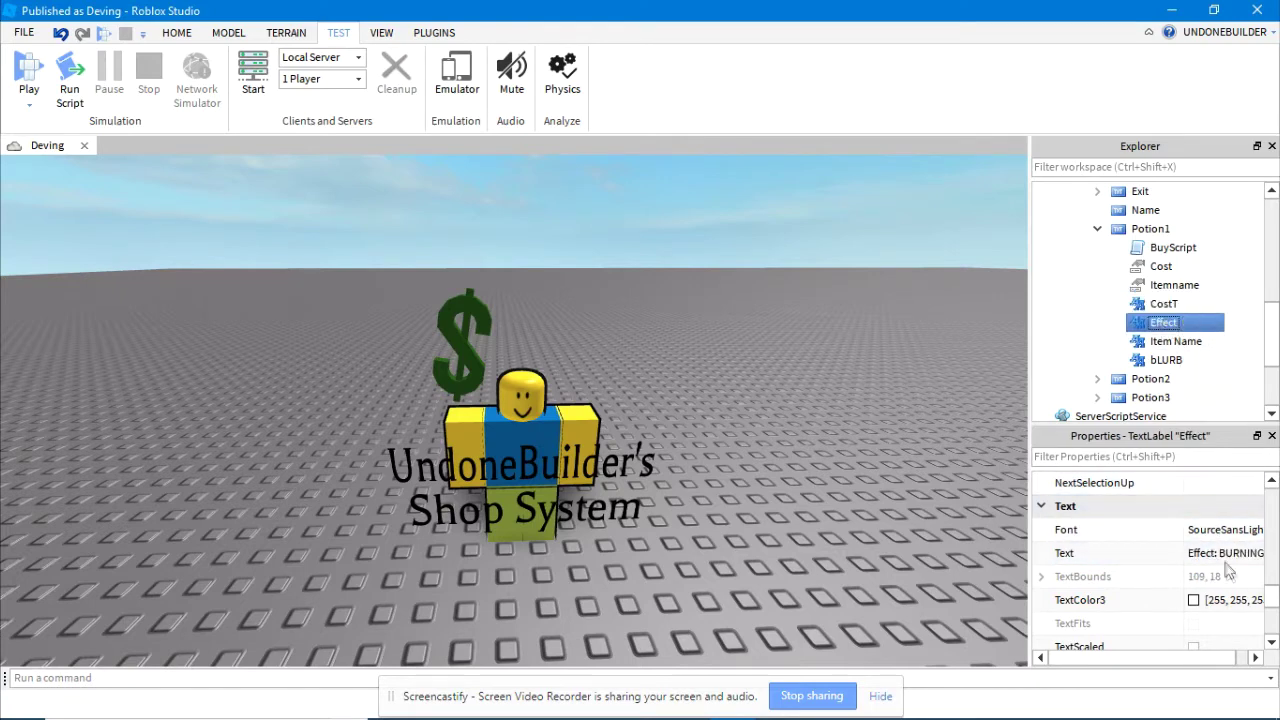
{"action": "key", "text": "Down"}
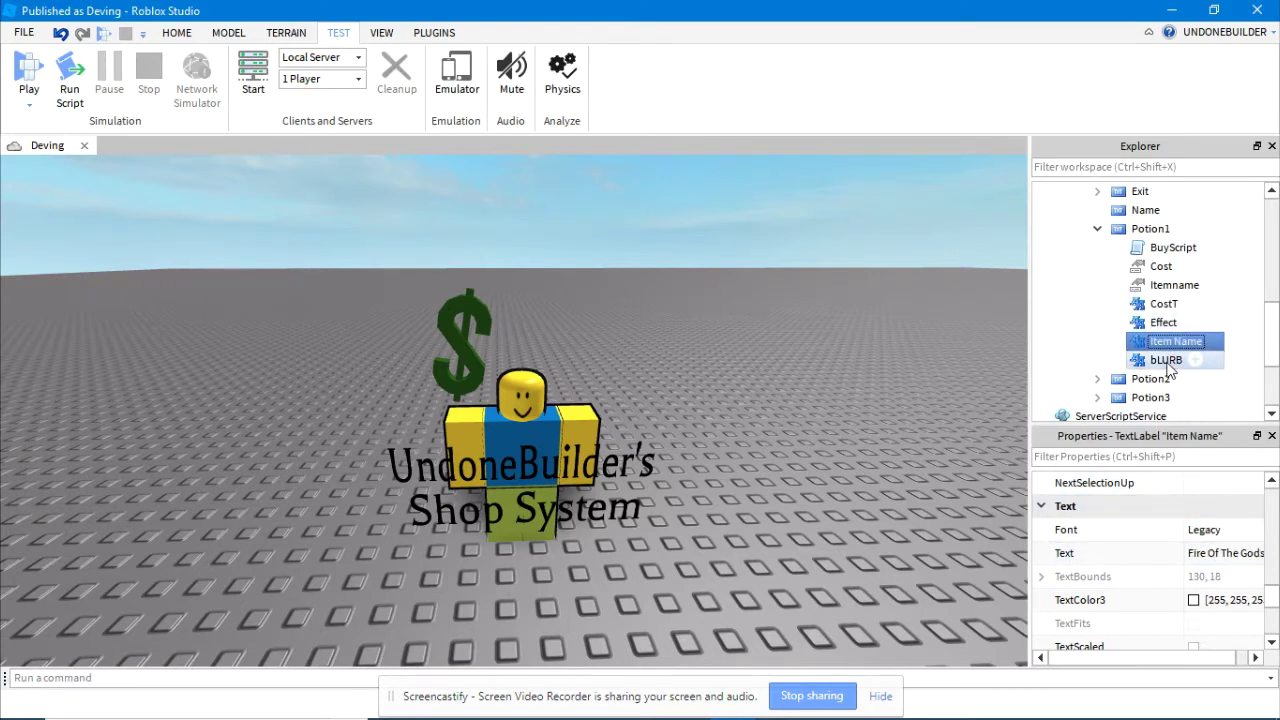
{"action": "left_click", "coordinate": [1166, 360]}
{"action": "scroll", "coordinate": [1150, 330], "scroll_direction": "up", "scroll_amount": 1}
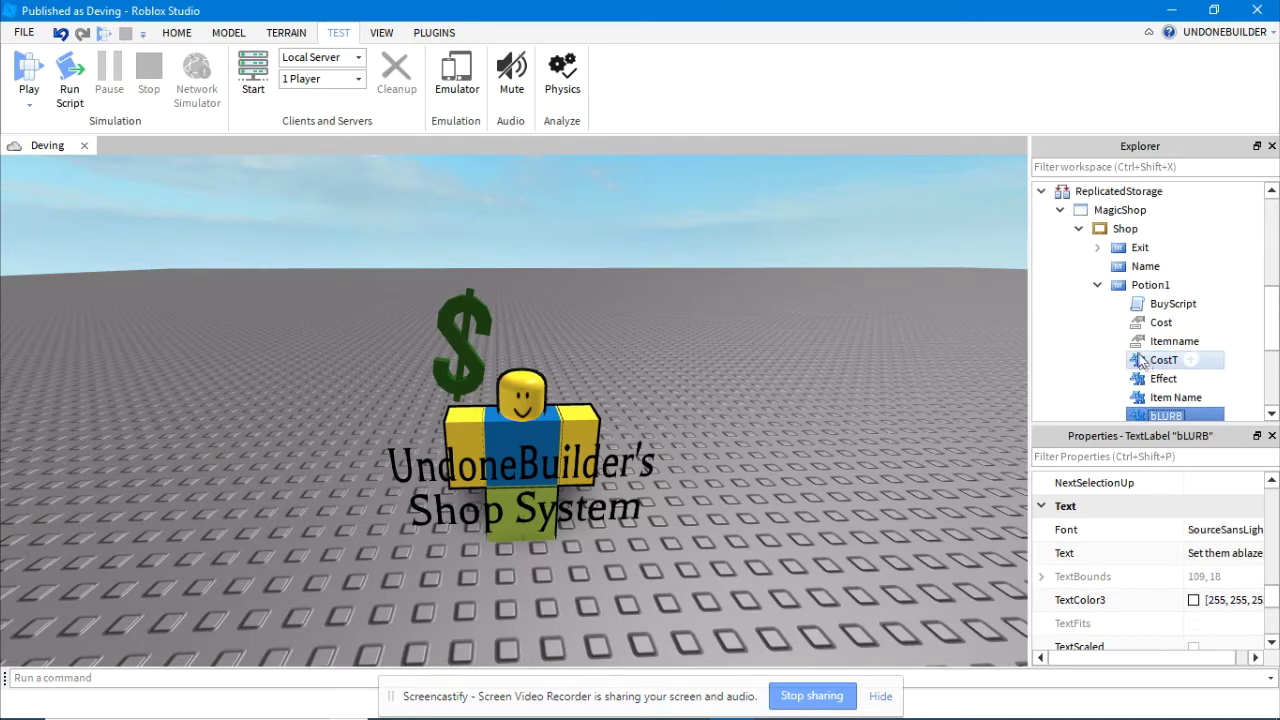
{"action": "left_click", "coordinate": [1097, 285]}
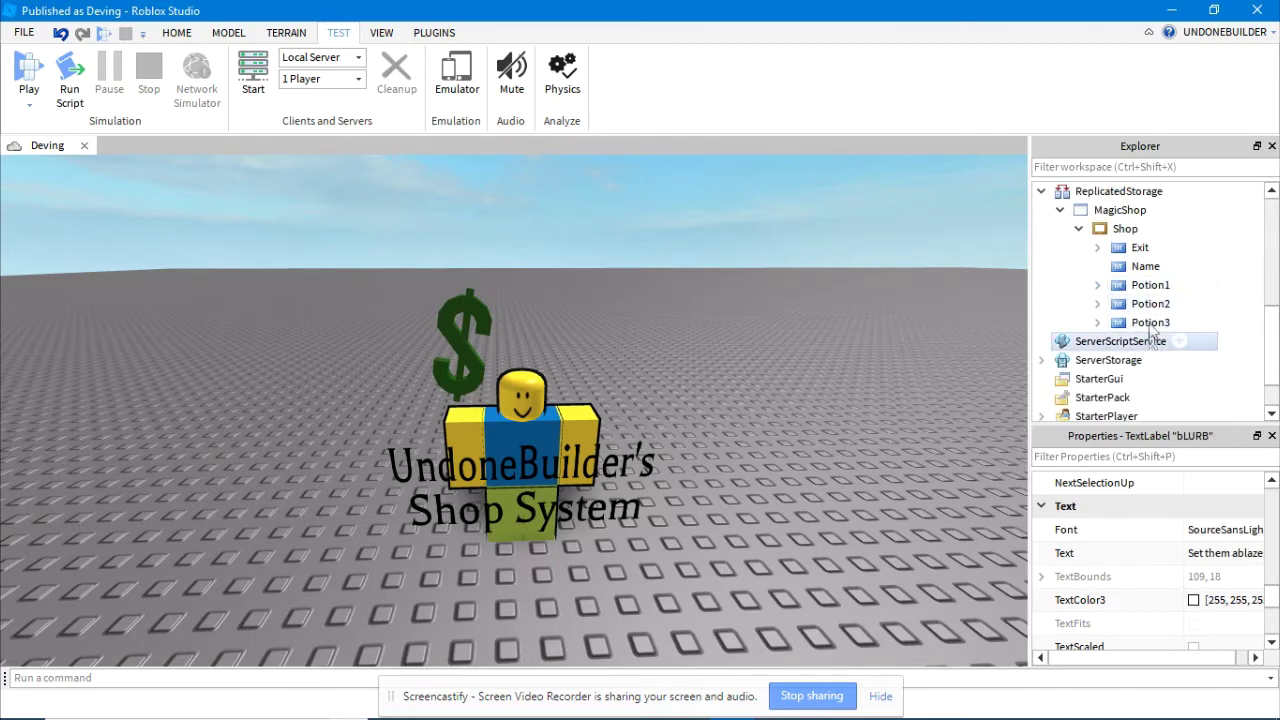
Step: Run another play test to view the three item buttons in the shop window, and stop it
{"action": "left_click", "coordinate": [27, 72]}
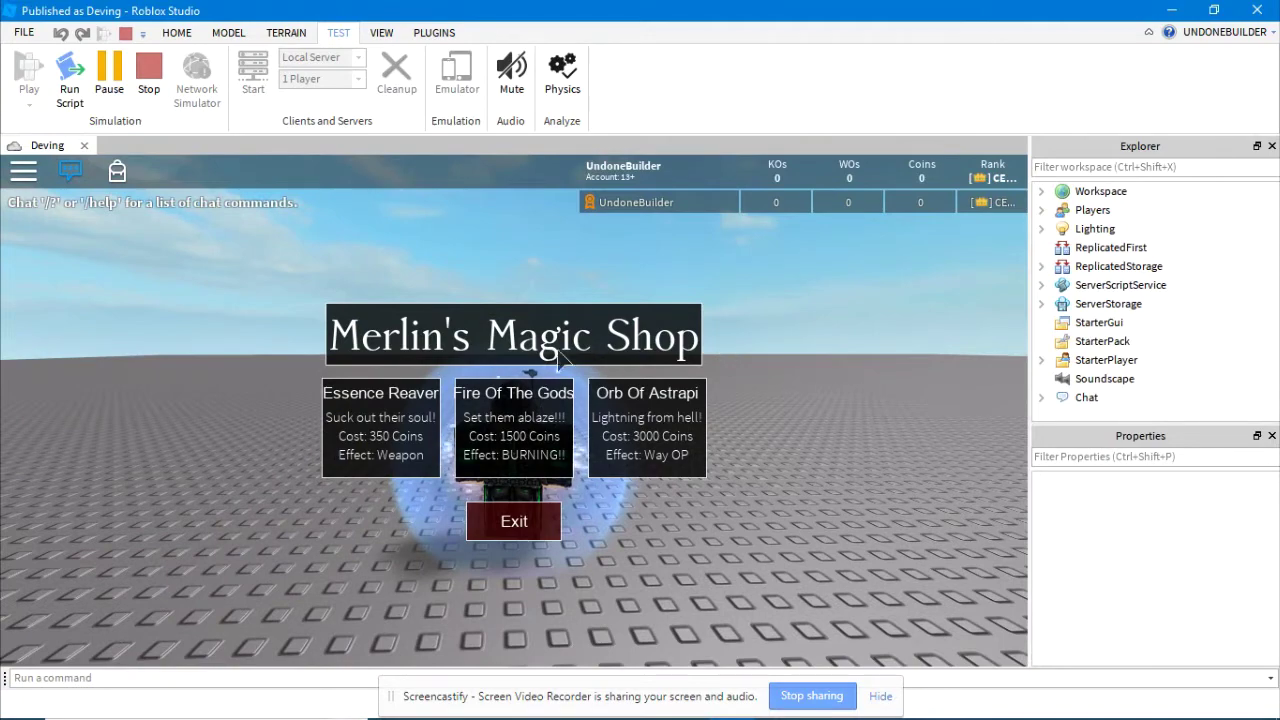
{"action": "left_click", "coordinate": [148, 80]}
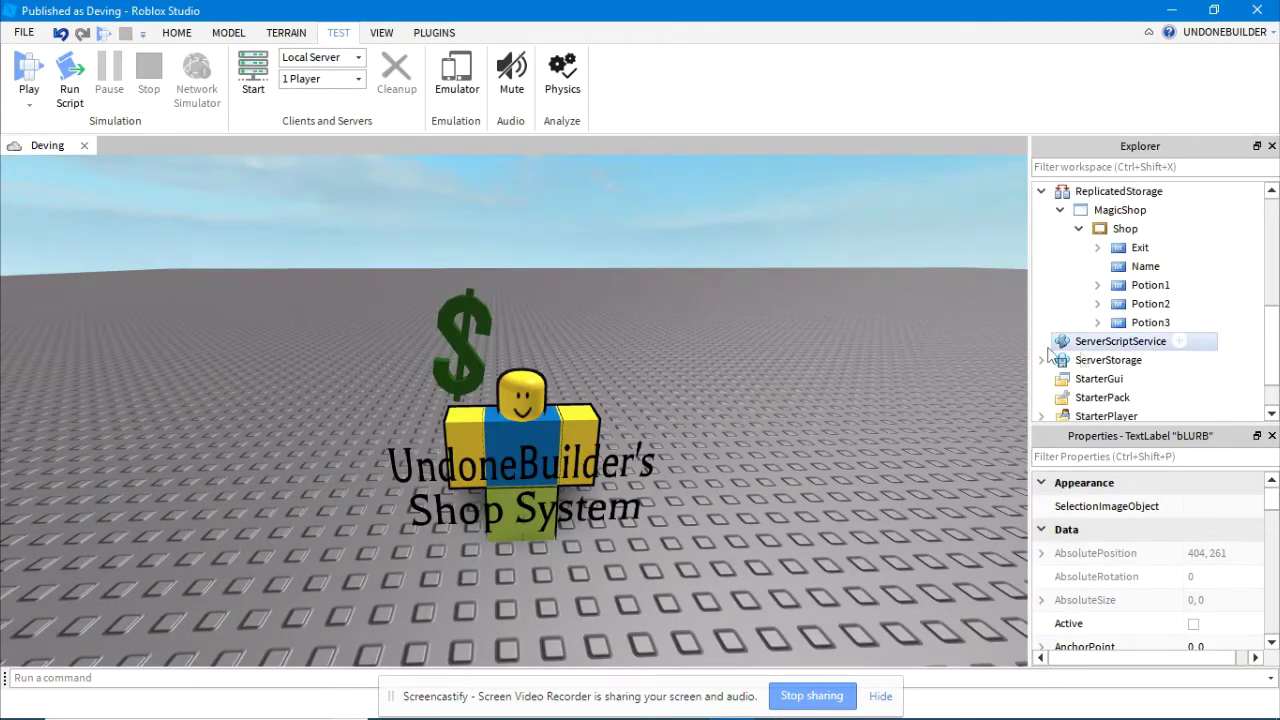
Step: Collapse the MagicShop GUI in ReplicatedStorage and review the shop's tools in Lighting and the MagicShop part in Workspace
{"action": "scroll", "coordinate": [1162, 366], "scroll_direction": "up", "scroll_amount": 1}
{"action": "left_click", "coordinate": [1060, 266]}
{"action": "scroll", "coordinate": [1063, 282], "scroll_direction": "up", "scroll_amount": 2}
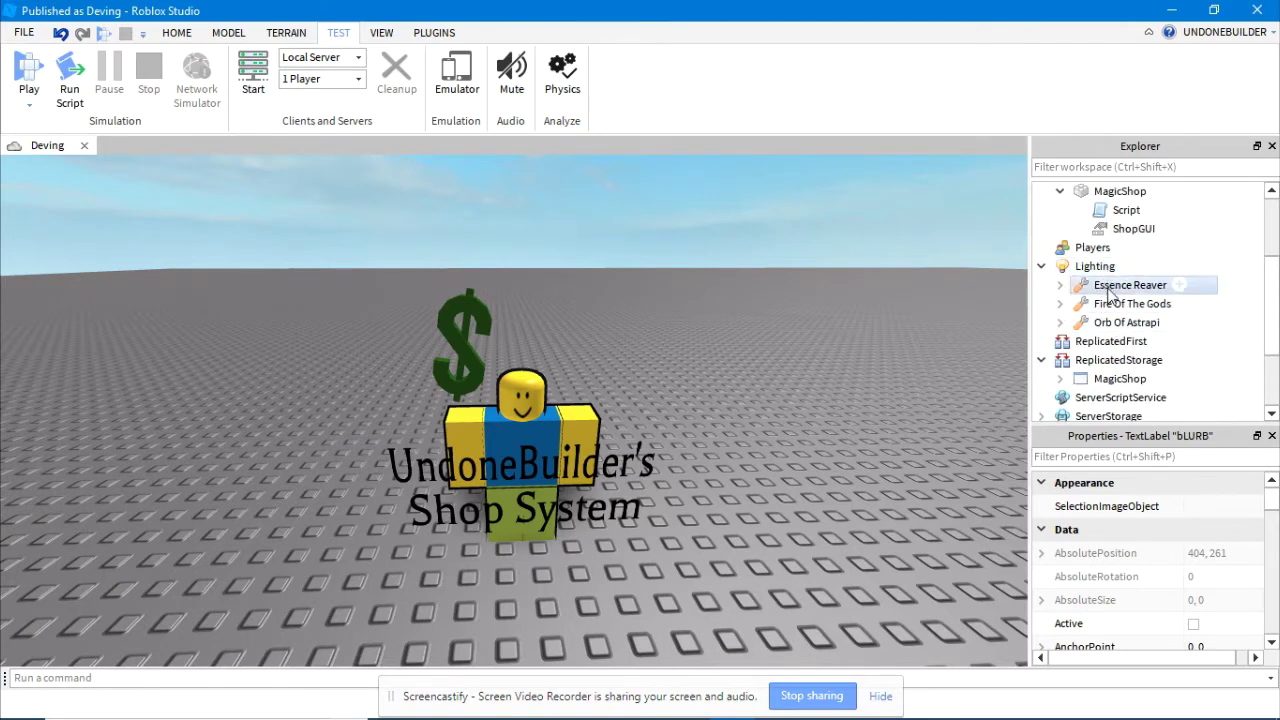
{"action": "scroll", "coordinate": [1115, 325], "scroll_direction": "down", "scroll_amount": 1}
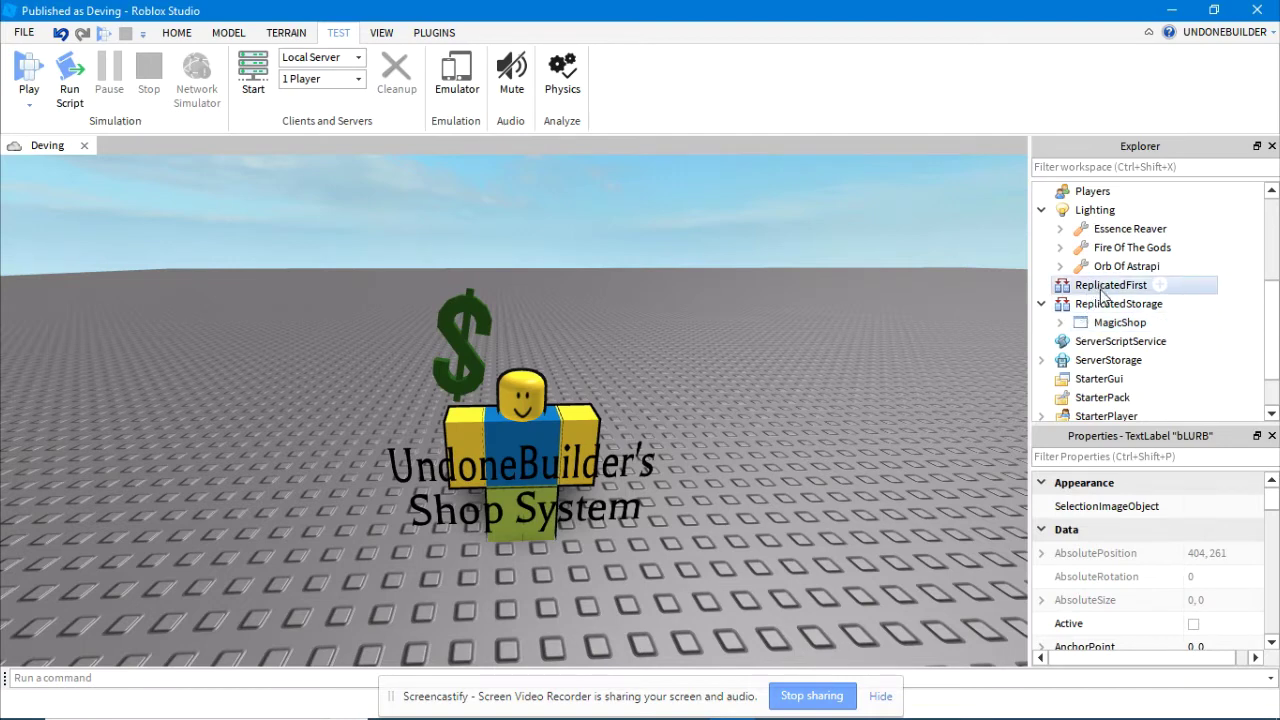
{"action": "scroll", "coordinate": [1104, 293], "scroll_direction": "up", "scroll_amount": 3}
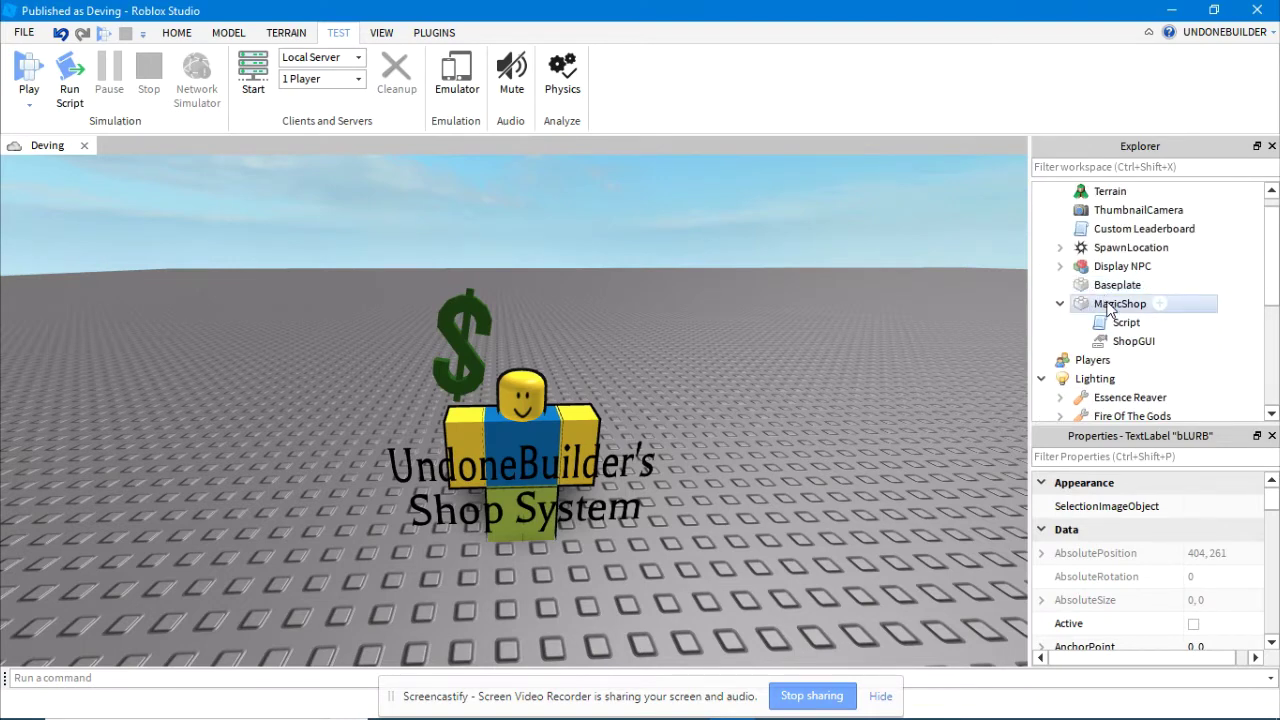
Step: Duplicate the MagicShop part in Workspace and place the copy to one side of the shop NPC
{"action": "left_click", "coordinate": [1118, 304]}
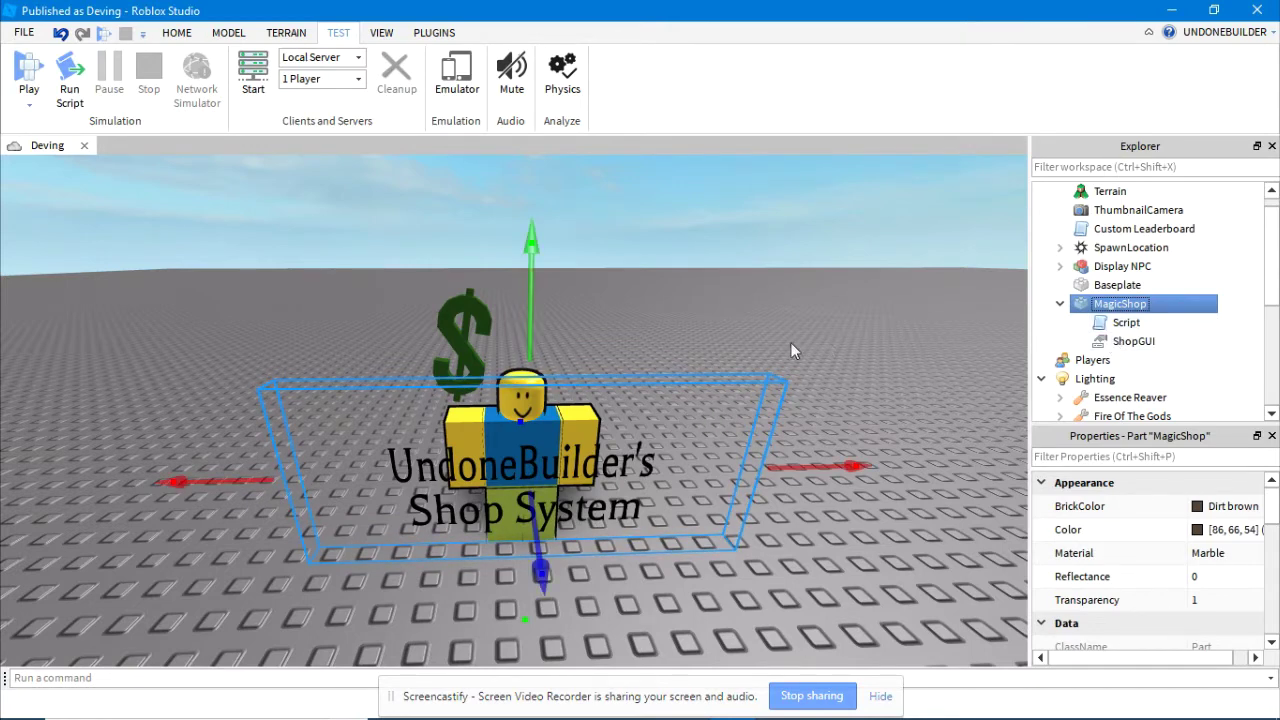
{"action": "scroll", "coordinate": [1120, 322], "scroll_direction": "down", "scroll_amount": 2}
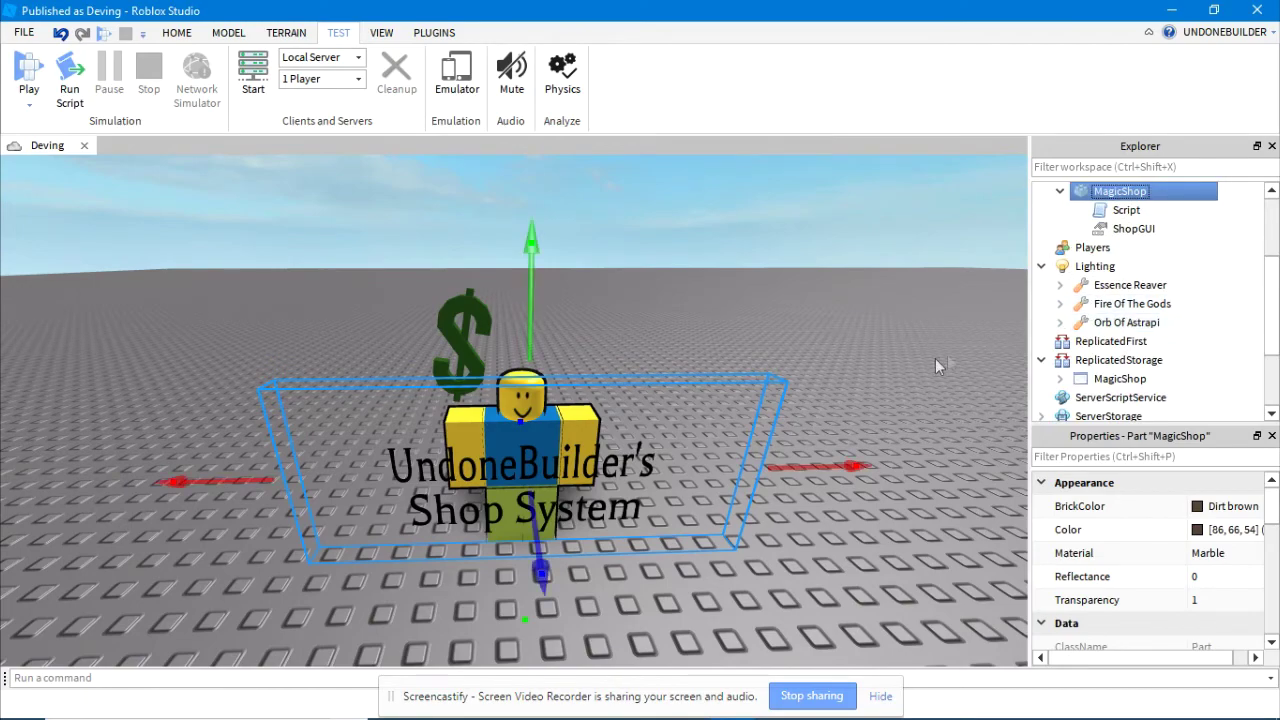
{"action": "scroll", "coordinate": [907, 365], "scroll_direction": "down", "scroll_amount": 5}
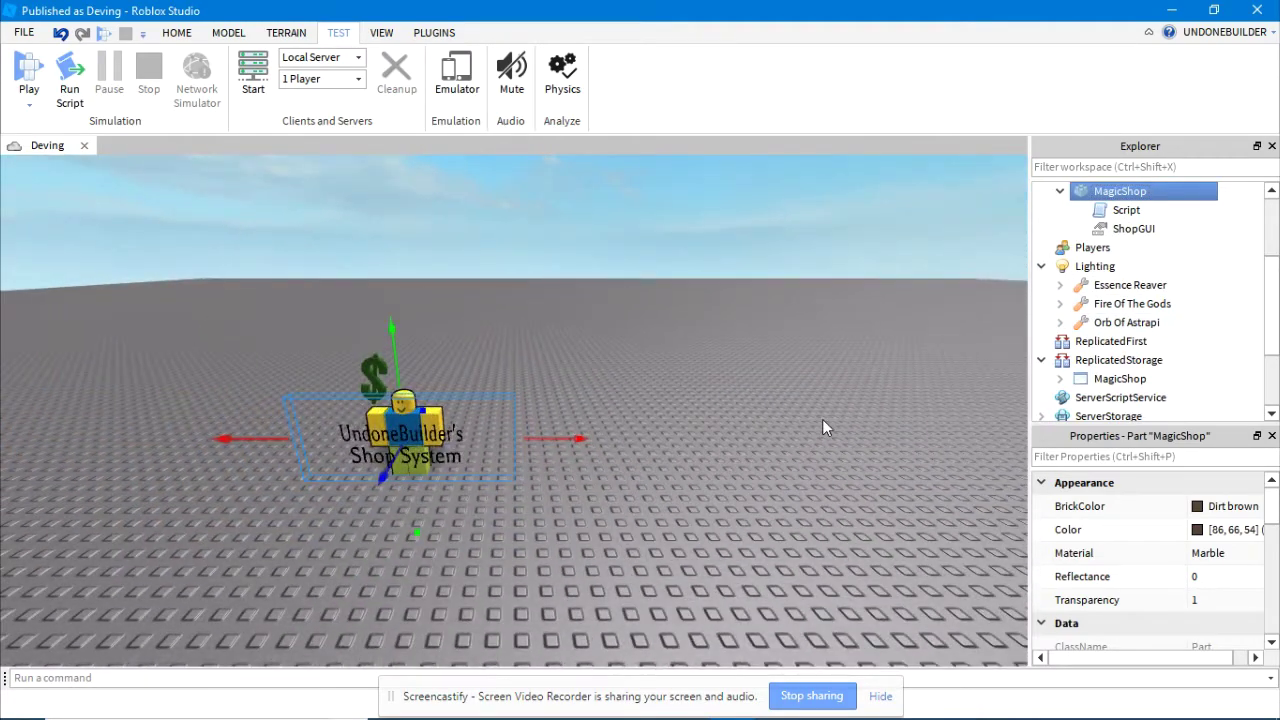
{"action": "key", "text": "ctrl+d"}
{"action": "left_click_drag", "start_coordinate": [715, 410], "coordinate": [660, 420]}
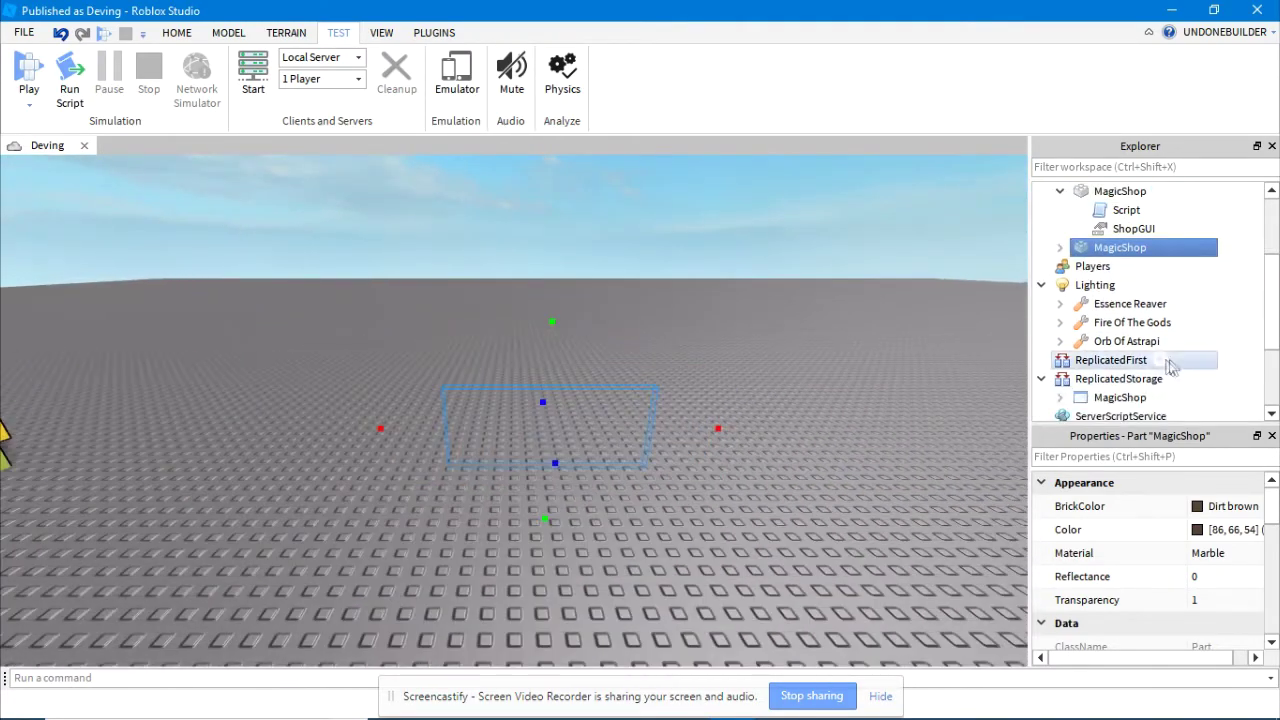
Step: Duplicate the MagicShop GUI in ReplicatedStorage and rename the copy WeaponShop
{"action": "left_click_drag", "start_coordinate": [1170, 366], "coordinate": [1160, 378]}
{"action": "right_click", "coordinate": [1110, 345]}
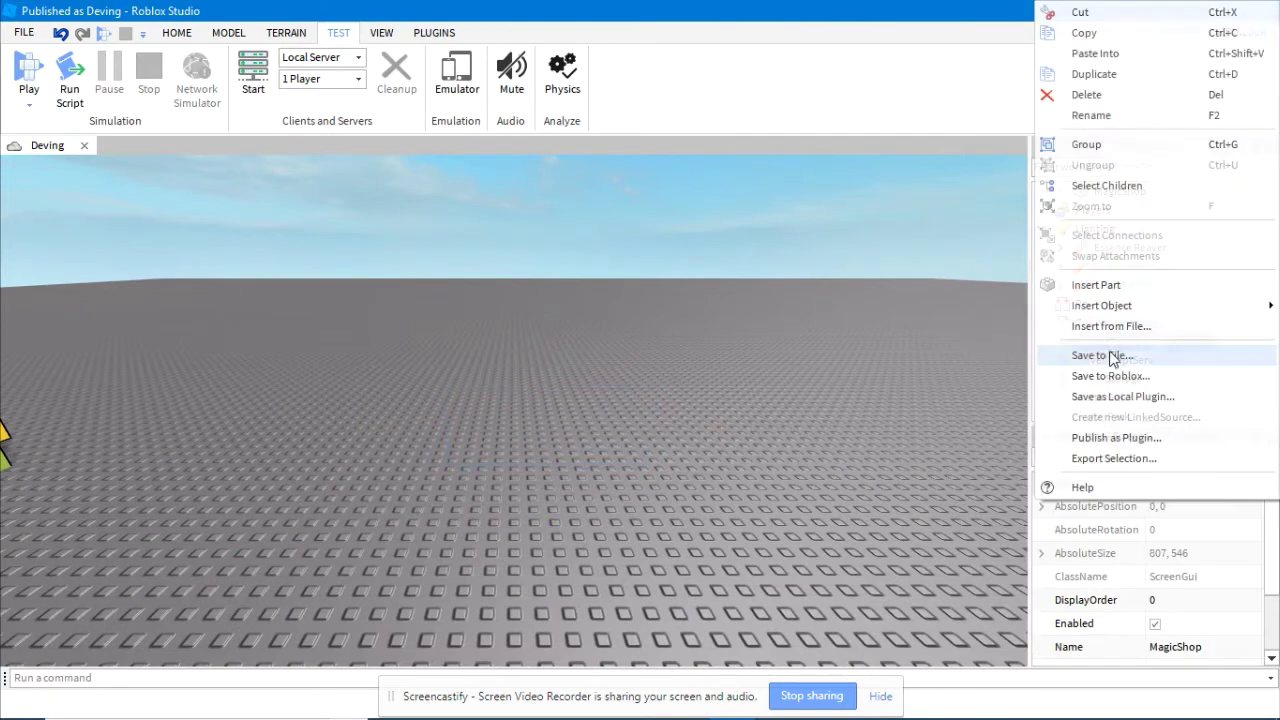
{"action": "left_click", "coordinate": [1093, 74]}
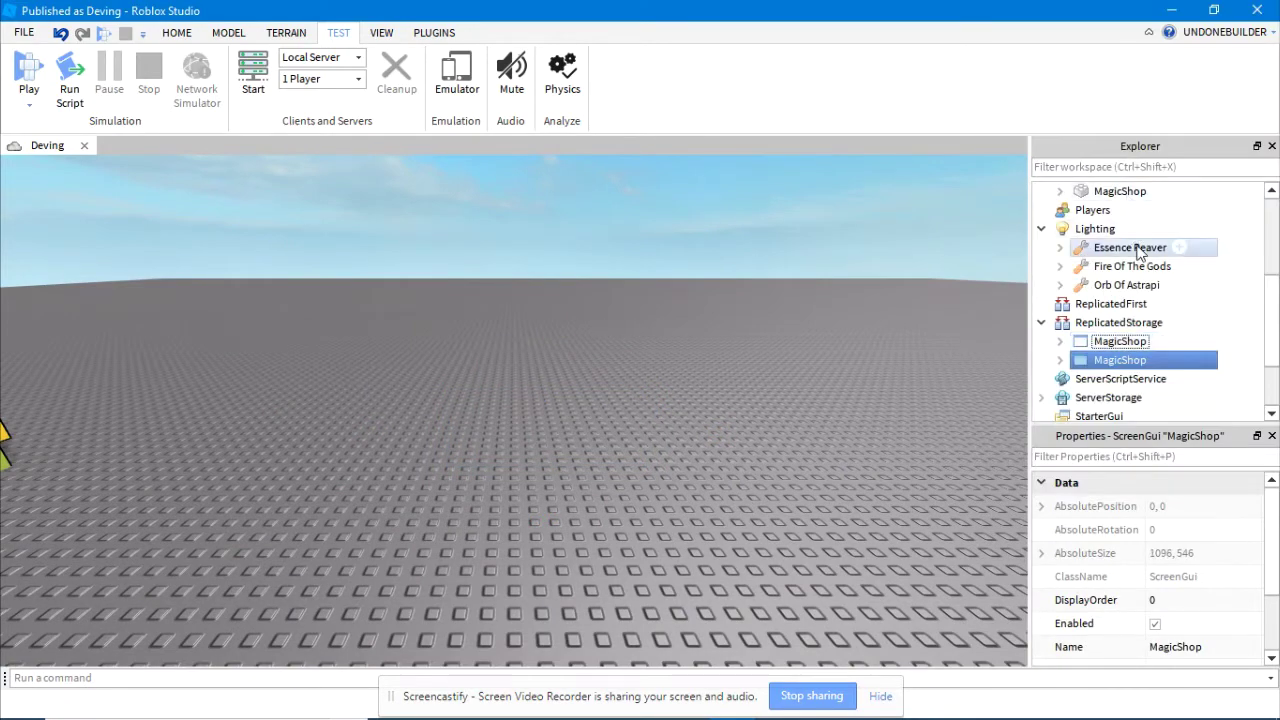
{"action": "right_click", "coordinate": [1112, 365]}
{"action": "left_click", "coordinate": [1105, 115]}
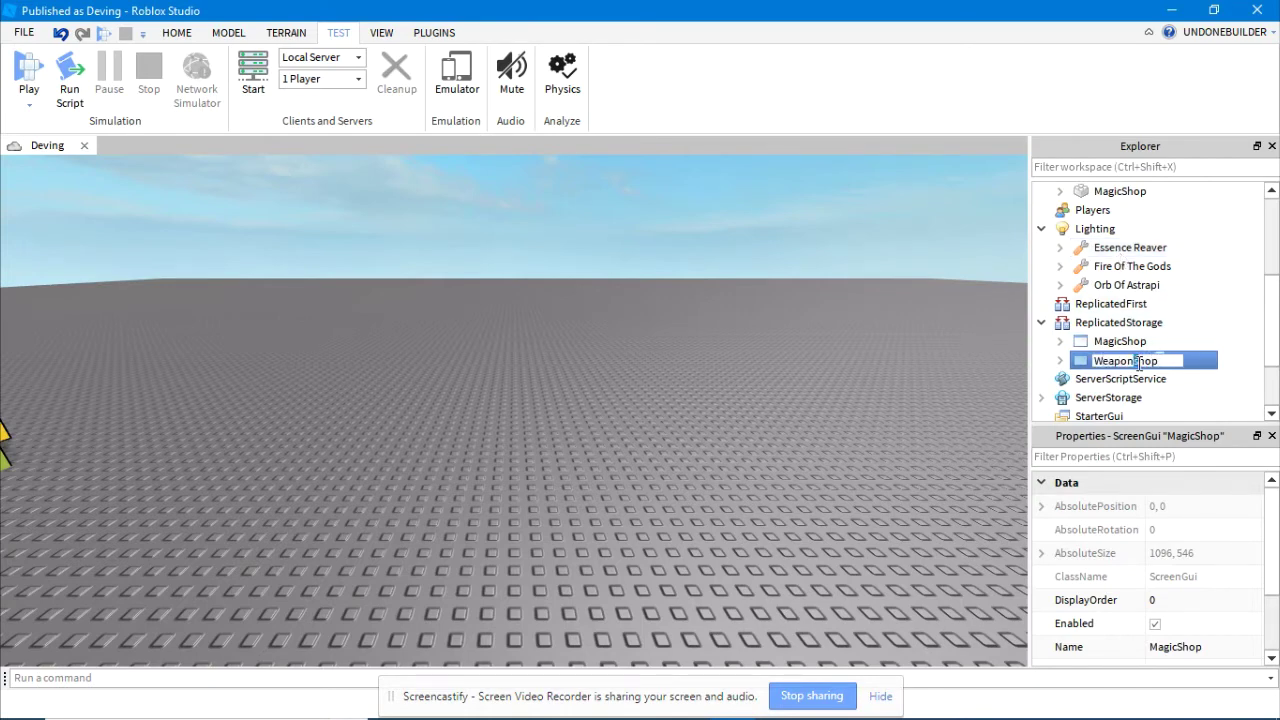
Step: Rename the duplicated MagicShop part in Workspace as WeaponShop
{"action": "scroll", "coordinate": [1135, 365], "scroll_direction": "up", "scroll_amount": 1}
{"action": "scroll", "coordinate": [1100, 300], "scroll_direction": "up", "scroll_amount": 1}
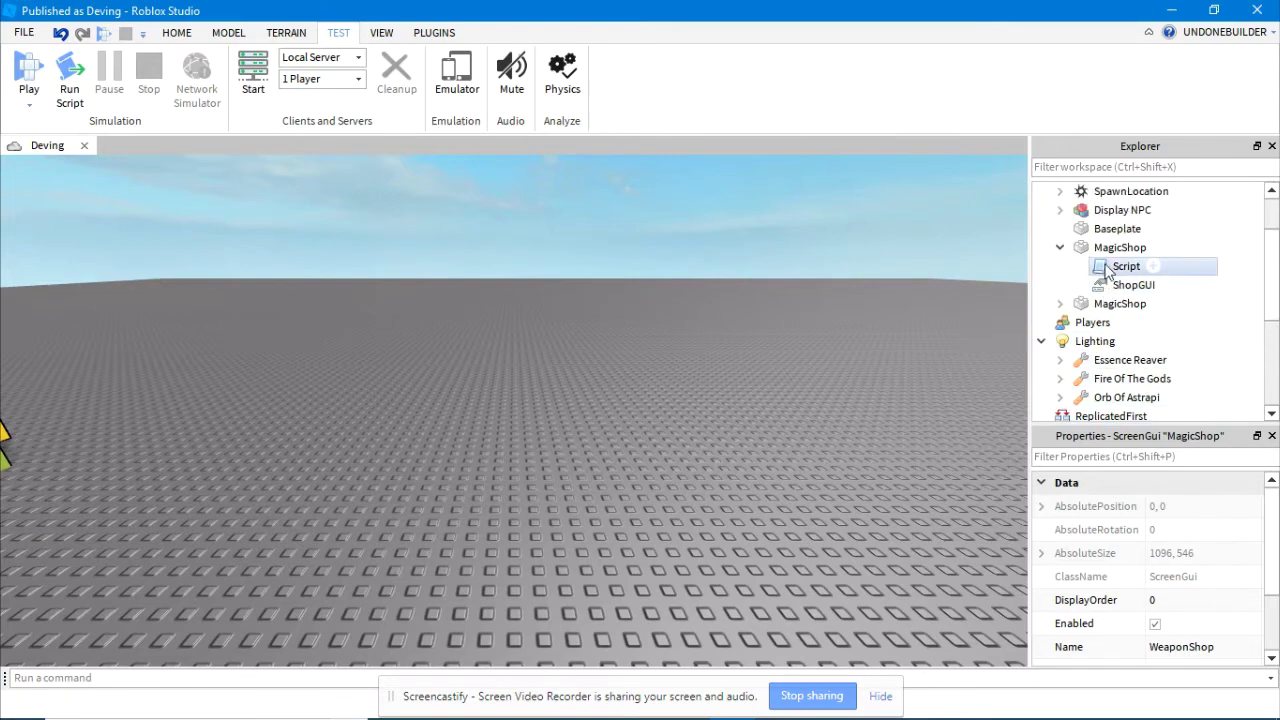
{"action": "left_click", "coordinate": [1118, 247]}
{"action": "left_click", "coordinate": [1100, 284]}
{"action": "left_click", "coordinate": [1119, 303]}
{"action": "key", "text": "f"}
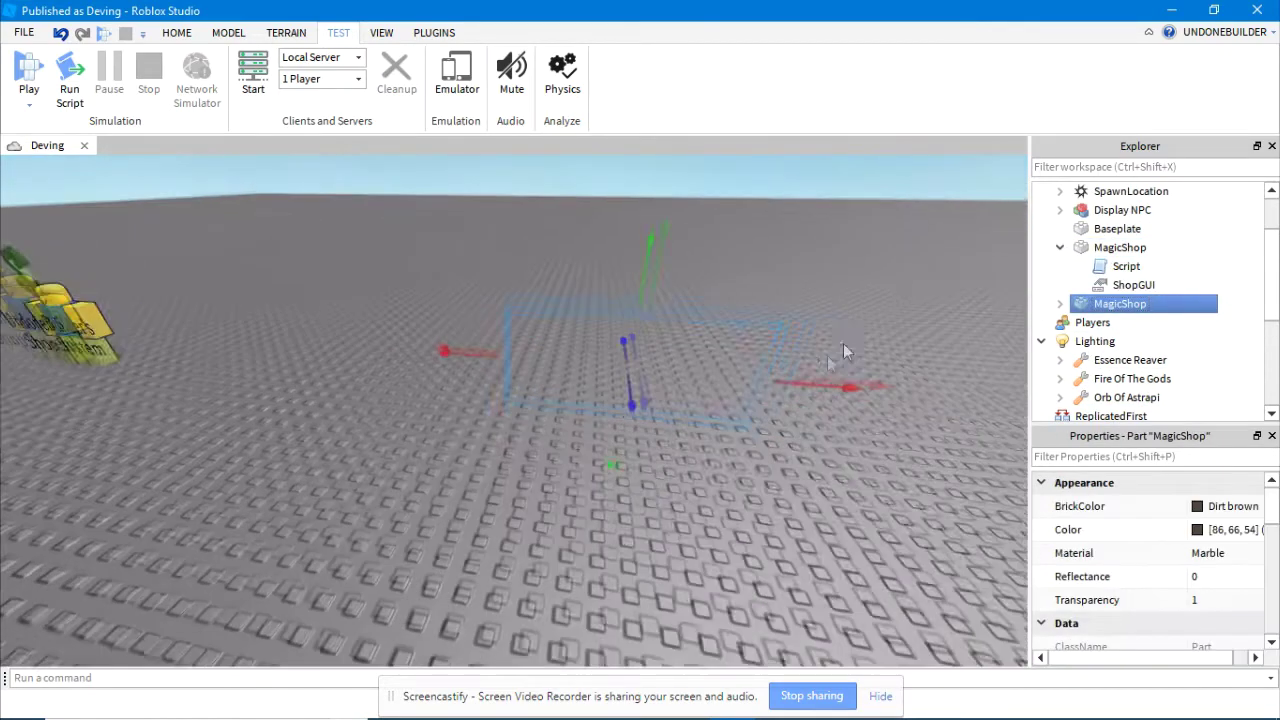
{"action": "right_click", "coordinate": [1115, 304]}
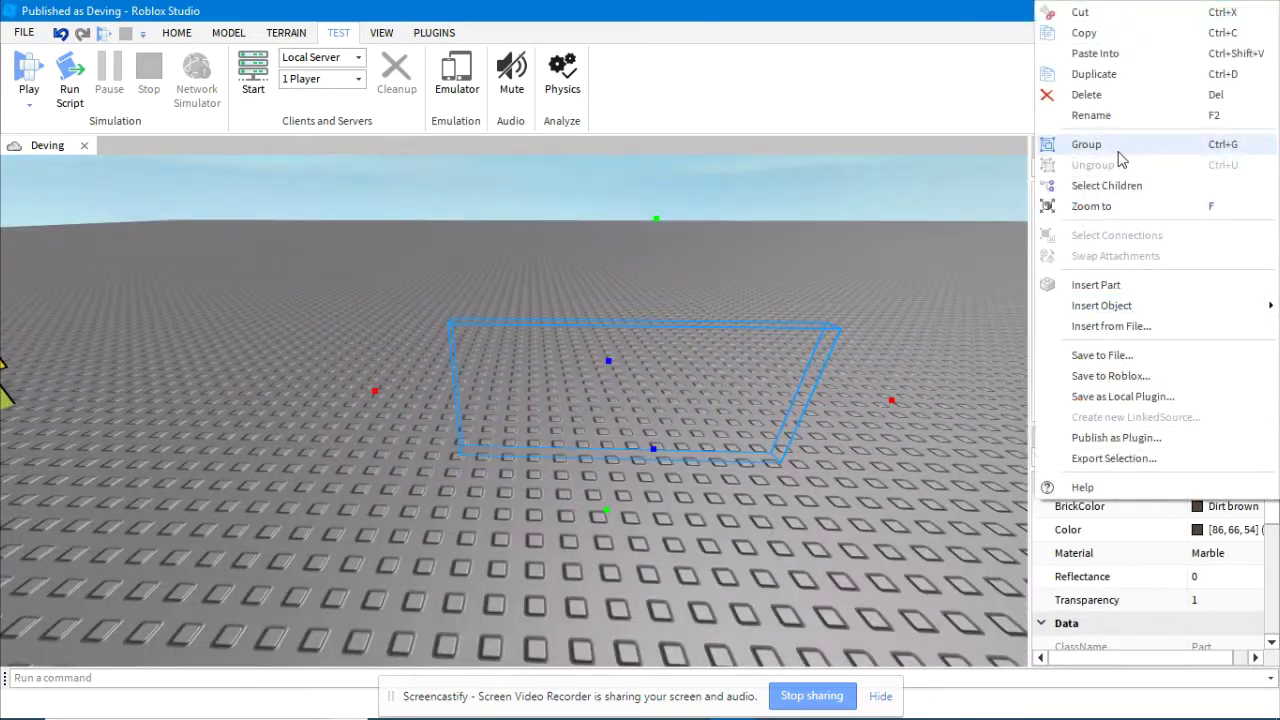
{"action": "left_click", "coordinate": [1113, 117]}
{"action": "key", "text": "BackSpace"}
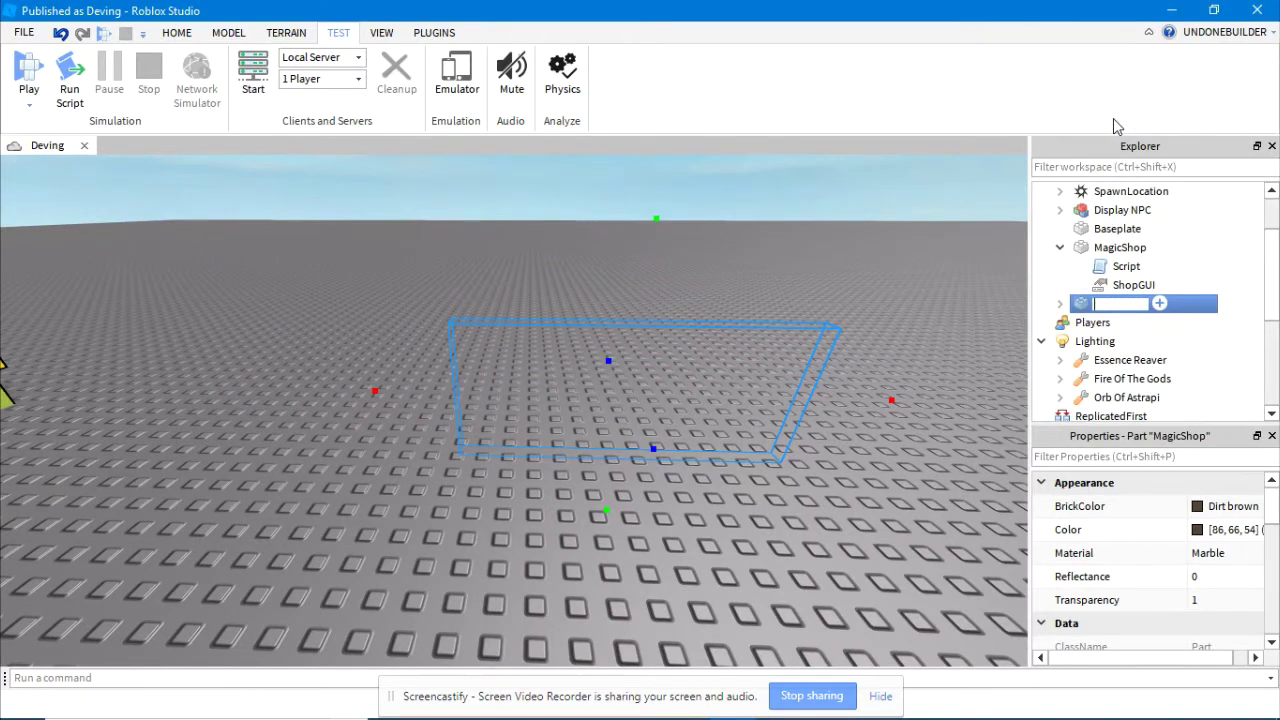
{"action": "type", "text": "WeaponShop"}
{"action": "key", "text": "Return"}
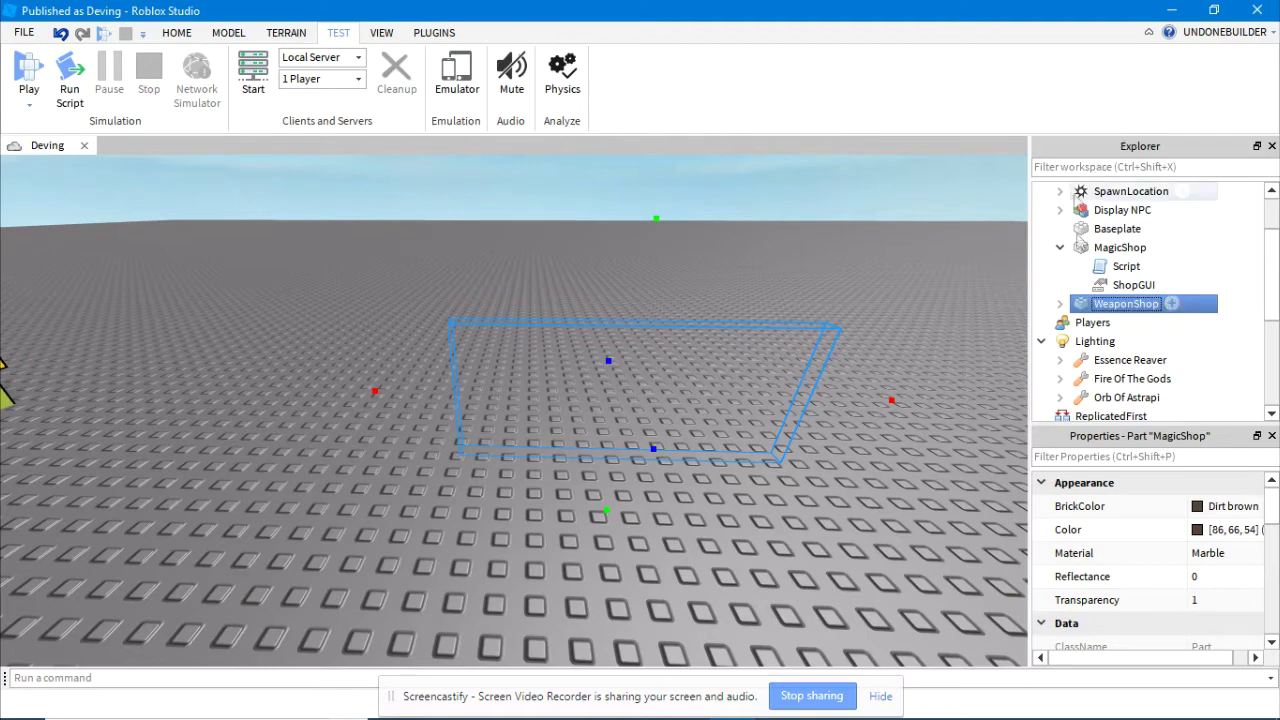
Step: Expand the WeaponShop part, examine how its Script looks up the shop GUI, and close the script
{"action": "left_click", "coordinate": [1060, 303]}
{"action": "scroll", "coordinate": [1100, 300], "scroll_direction": "down", "scroll_amount": 1}
{"action": "left_click", "coordinate": [1111, 272]}
{"action": "double_click", "coordinate": [1111, 272]}
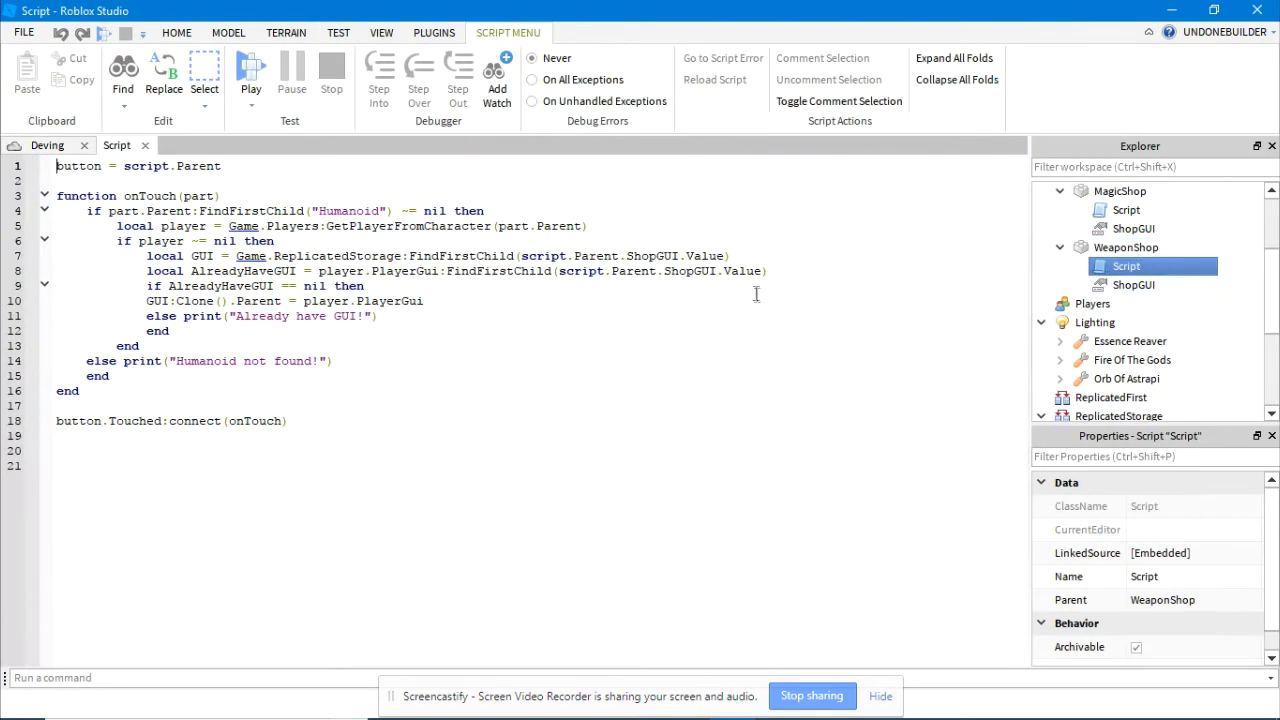
{"action": "left_click", "coordinate": [145, 146]}
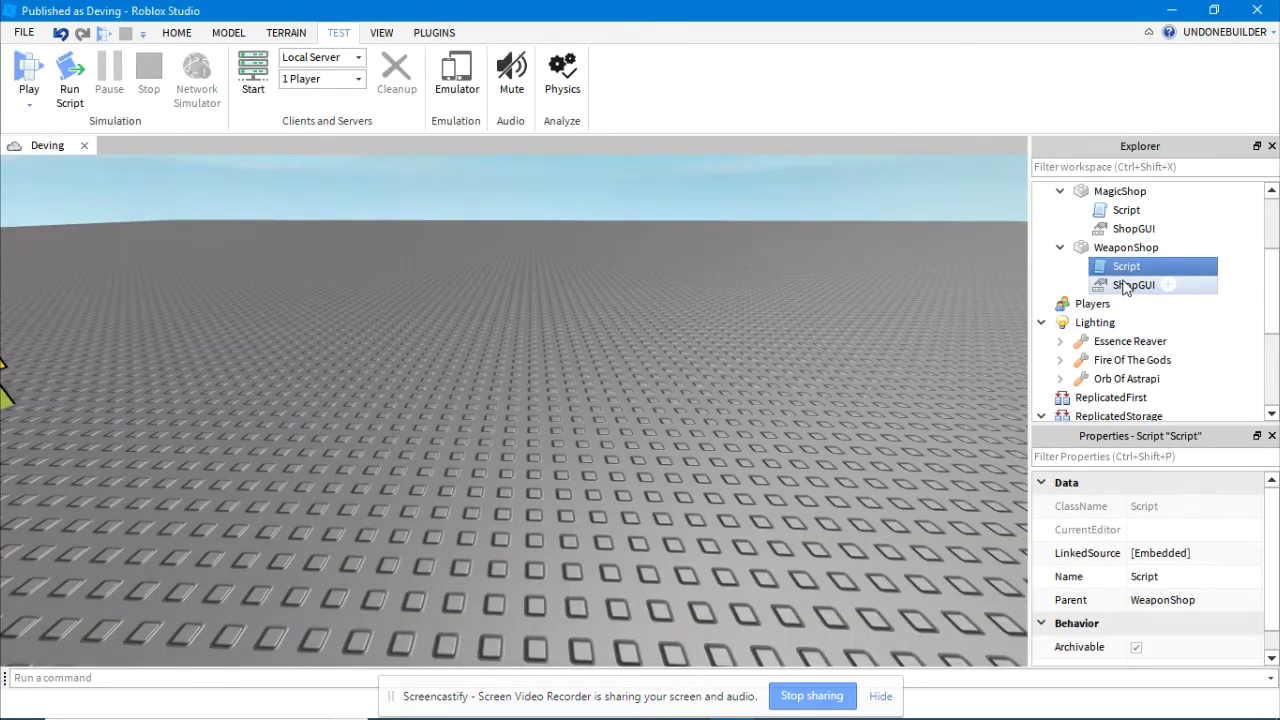
Step: Set the Value of the WeaponShop part's ShopGUI string to WeaponShop
{"action": "double_click", "coordinate": [1133, 285]}
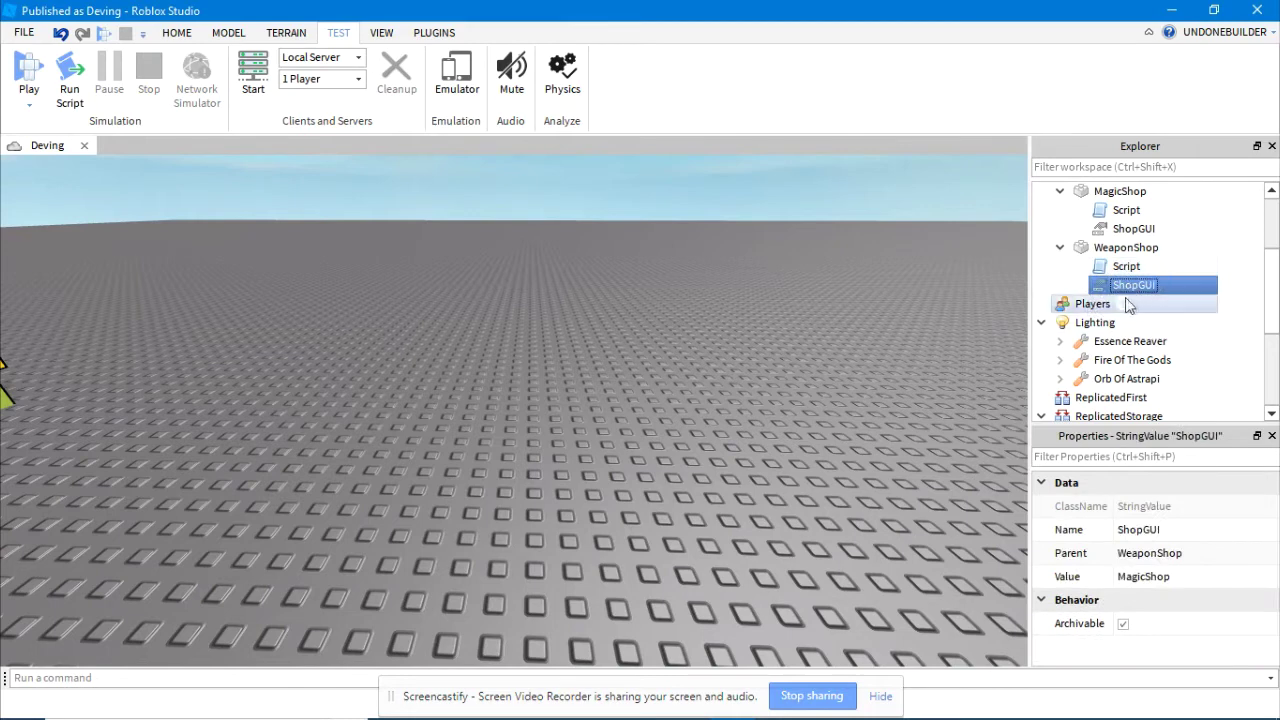
{"action": "left_click", "coordinate": [1160, 578]}
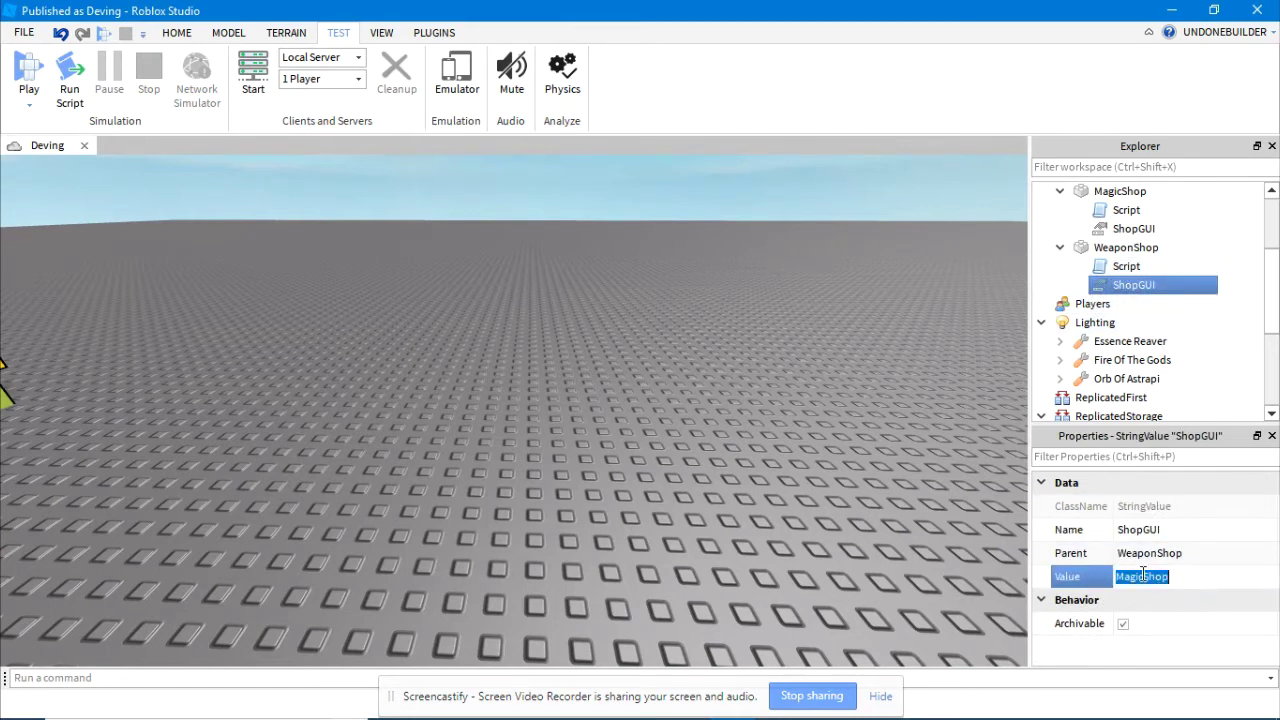
{"action": "scroll", "coordinate": [1175, 390], "scroll_direction": "down", "scroll_amount": 3}
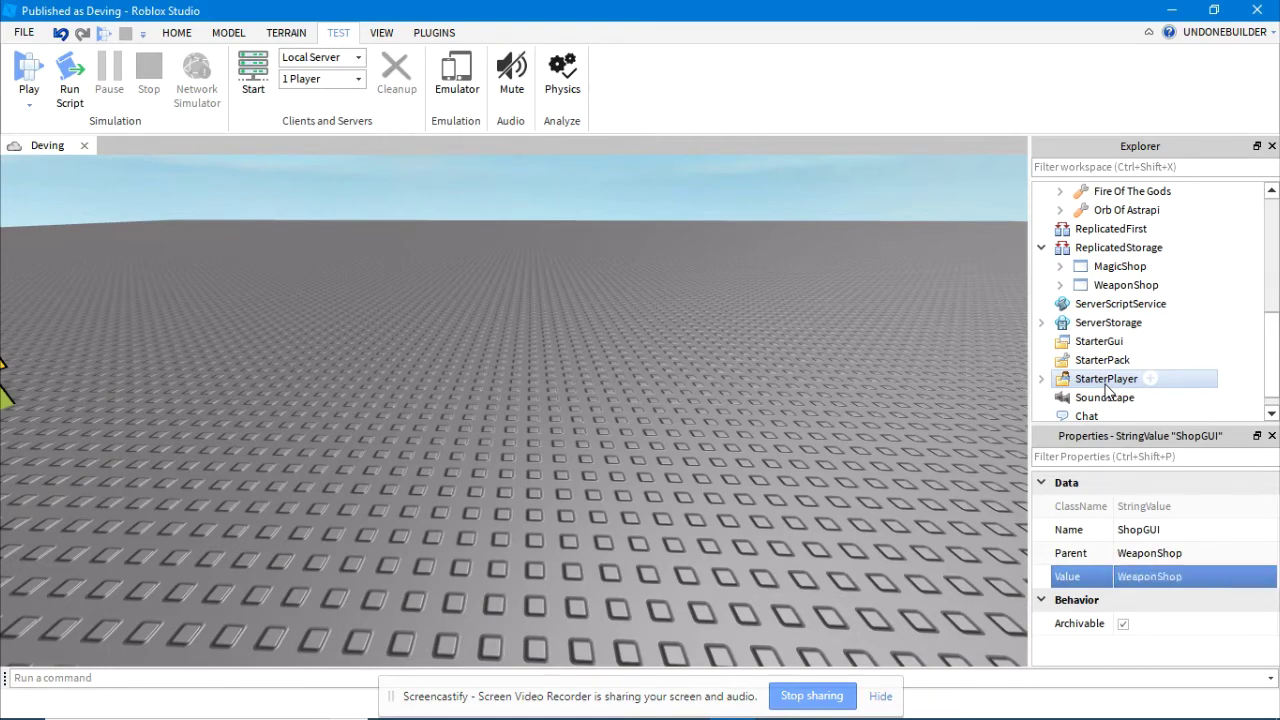
Step: Reposition the WeaponShop part on the baseplate closer to the shop NPC
{"action": "left_click", "coordinate": [534, 434]}
{"action": "scroll", "coordinate": [576, 405], "scroll_direction": "down", "scroll_amount": 5}
{"action": "scroll", "coordinate": [576, 405], "scroll_direction": "up", "scroll_amount": 3}
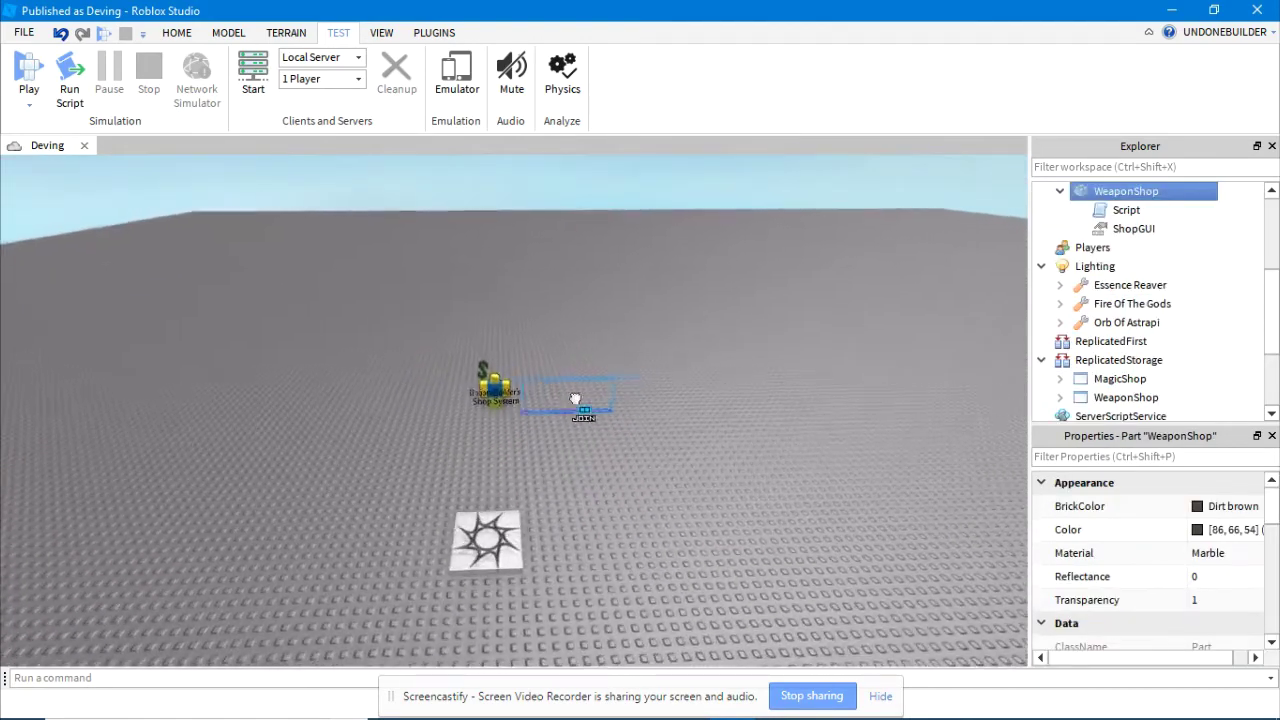
{"action": "key", "text": "ctrl+2"}
{"action": "scroll", "coordinate": [660, 400], "scroll_direction": "up", "scroll_amount": 3}
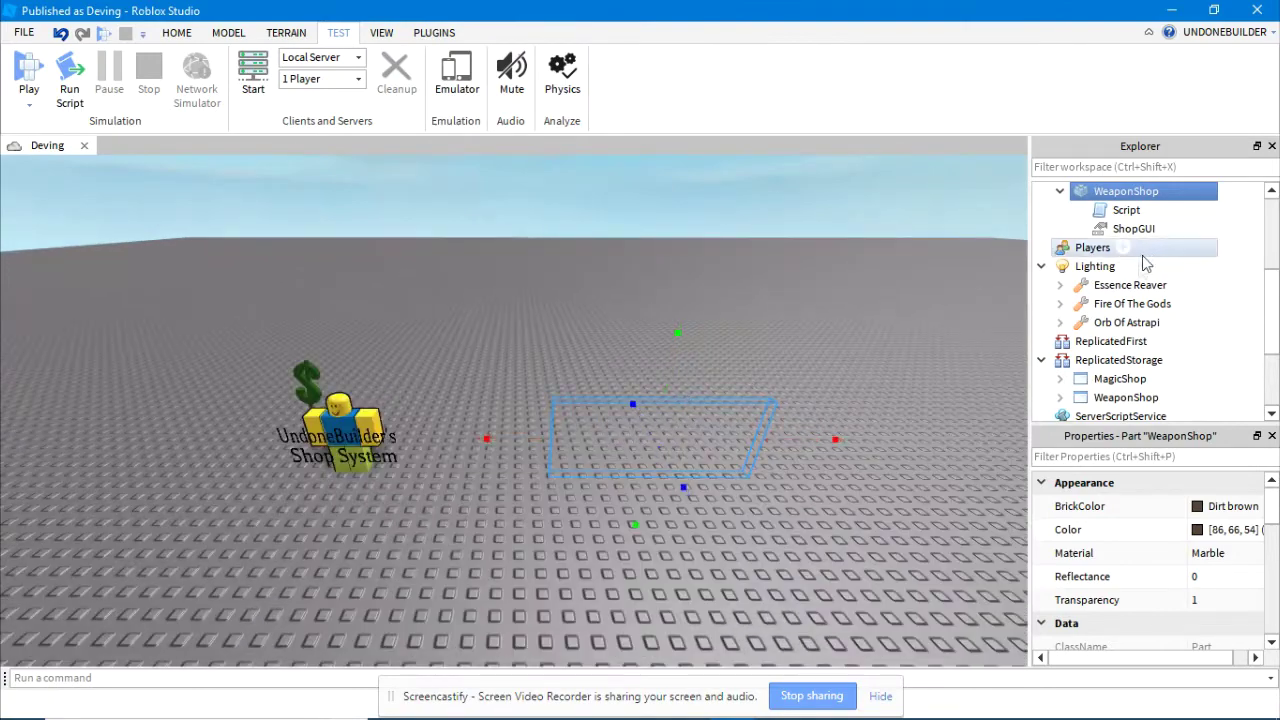
Step: Expand the WeaponShop GUI in ReplicatedStorage down to its Shop frame
{"action": "scroll", "coordinate": [1100, 330], "scroll_direction": "down", "scroll_amount": 1}
{"action": "left_click", "coordinate": [1115, 322]}
{"action": "left_click", "coordinate": [1110, 341]}
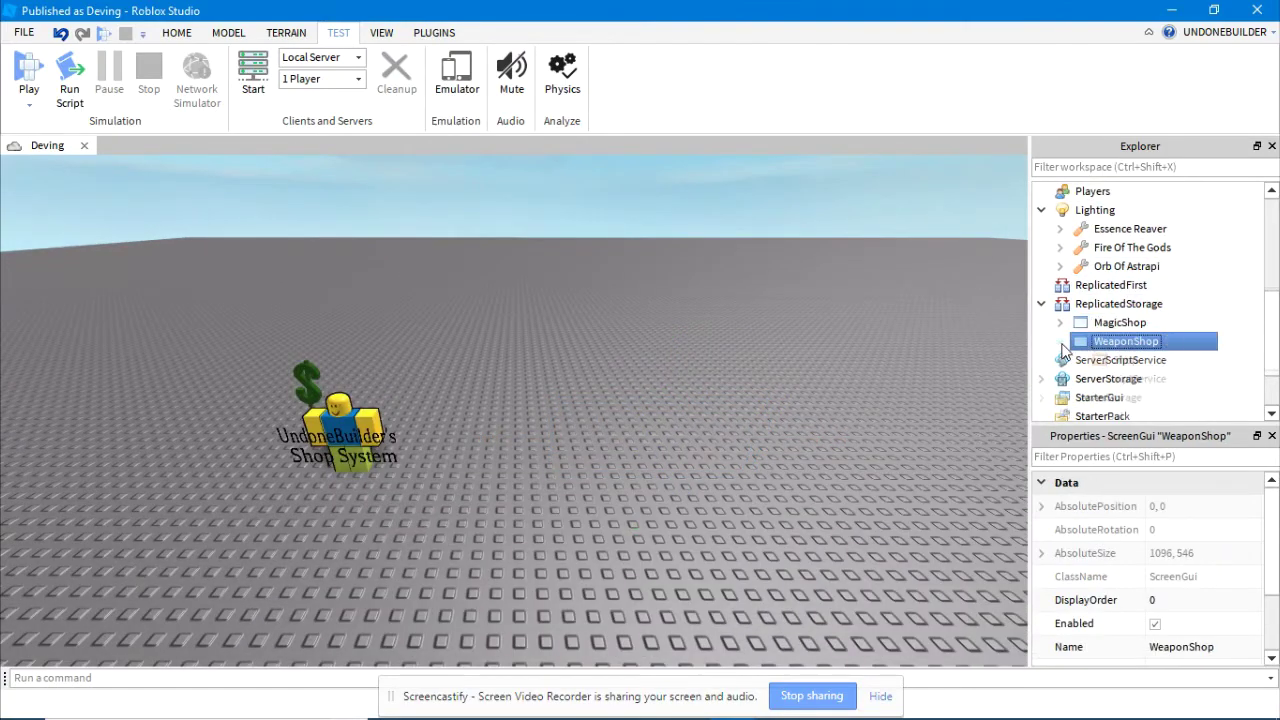
{"action": "left_click", "coordinate": [1060, 341]}
{"action": "scroll", "coordinate": [1080, 330], "scroll_direction": "down", "scroll_amount": 1}
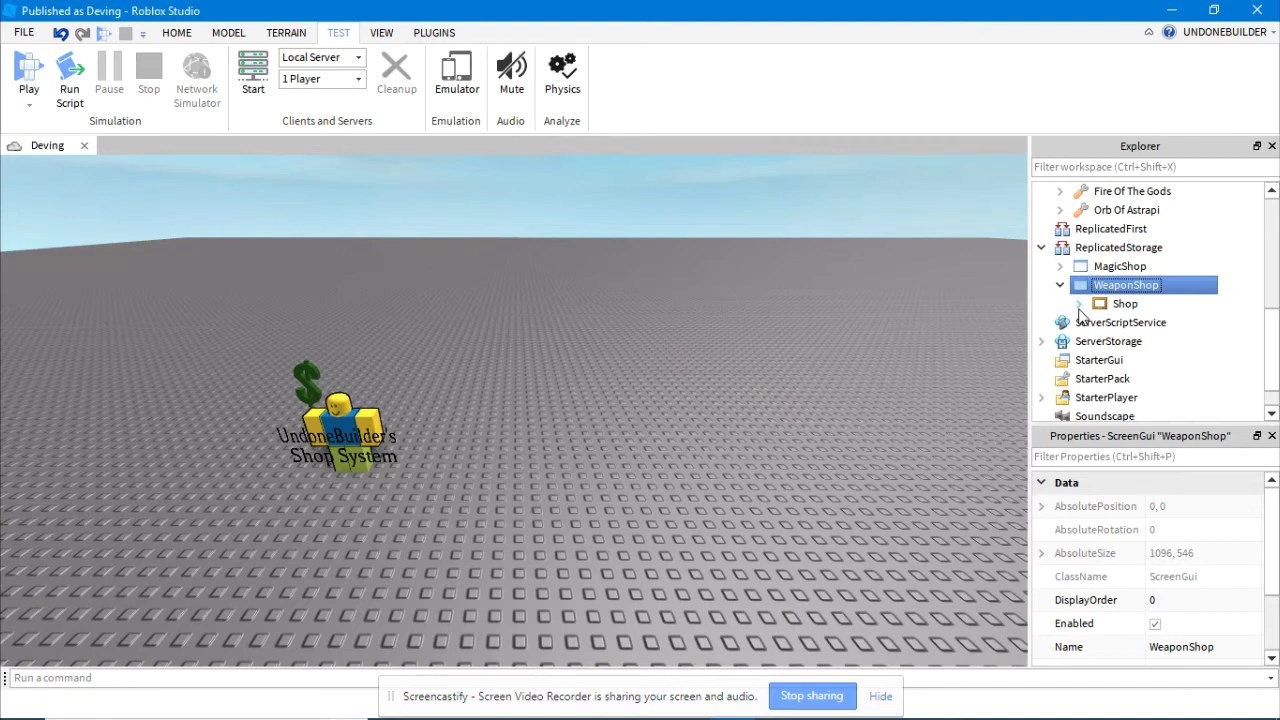
Step: Try placing another duplicate of the MagicShop part on the other side of the shop NPC
{"action": "left_click", "coordinate": [405, 463]}
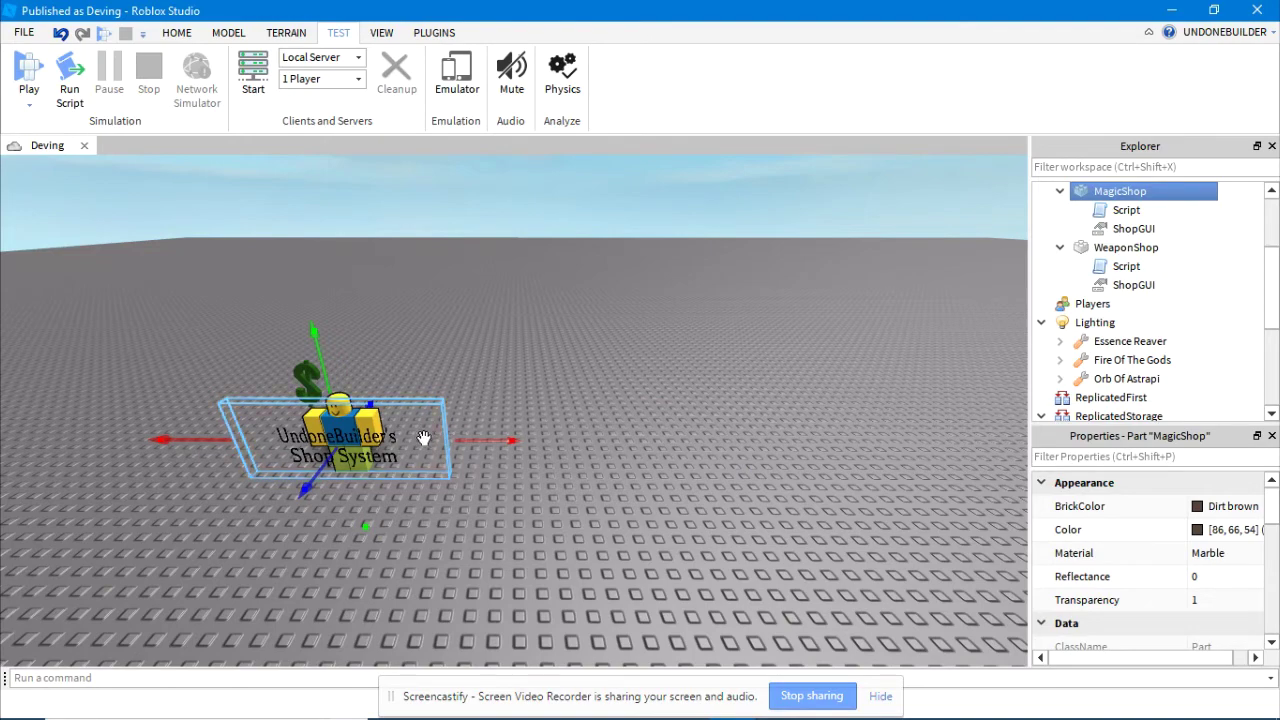
{"action": "right_click", "coordinate": [424, 438]}
{"action": "left_click", "coordinate": [470, 105]}
{"action": "left_click_drag", "start_coordinate": [445, 448], "coordinate": [255, 460]}
{"action": "left_click", "coordinate": [616, 425], "text": "ctrl"}
{"action": "key", "text": "f"}
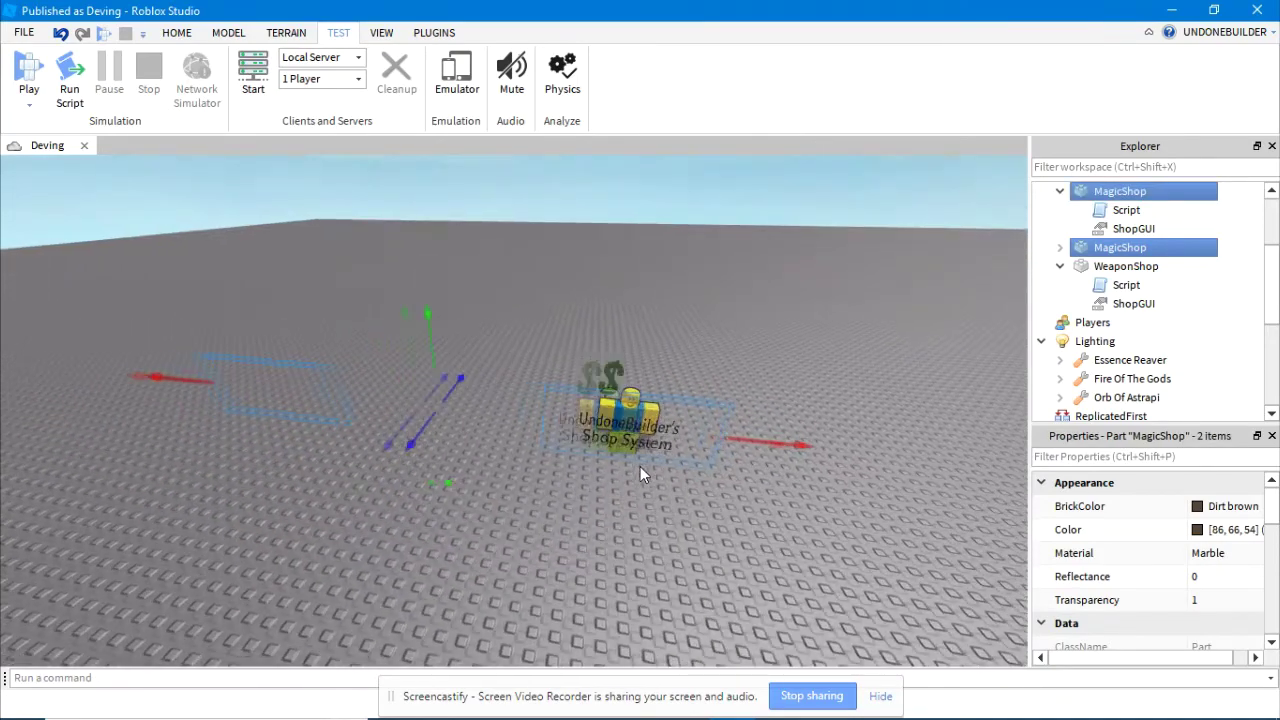
{"action": "left_click_drag", "start_coordinate": [672, 440], "coordinate": [424, 425]}
{"action": "left_click", "coordinate": [711, 502]}
{"action": "scroll", "coordinate": [1190, 280], "scroll_direction": "down", "scroll_amount": 3}
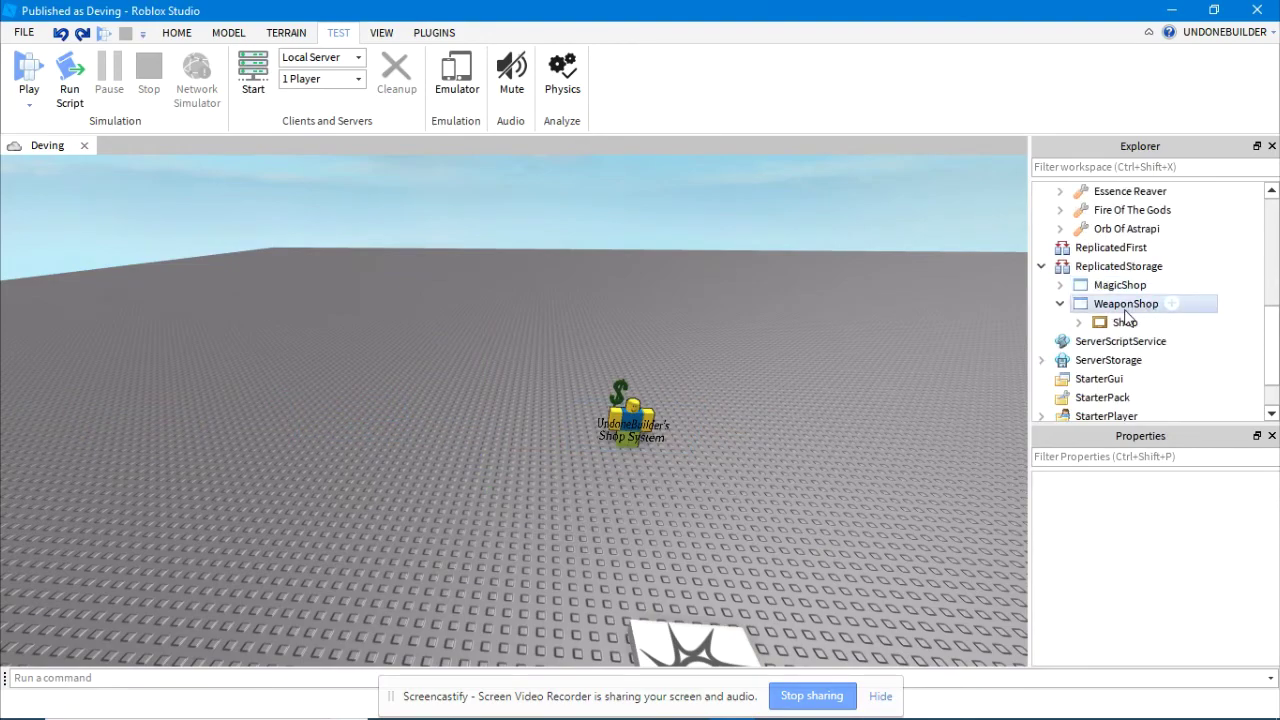
{"action": "scroll", "coordinate": [926, 364], "scroll_direction": "up", "scroll_amount": 6}
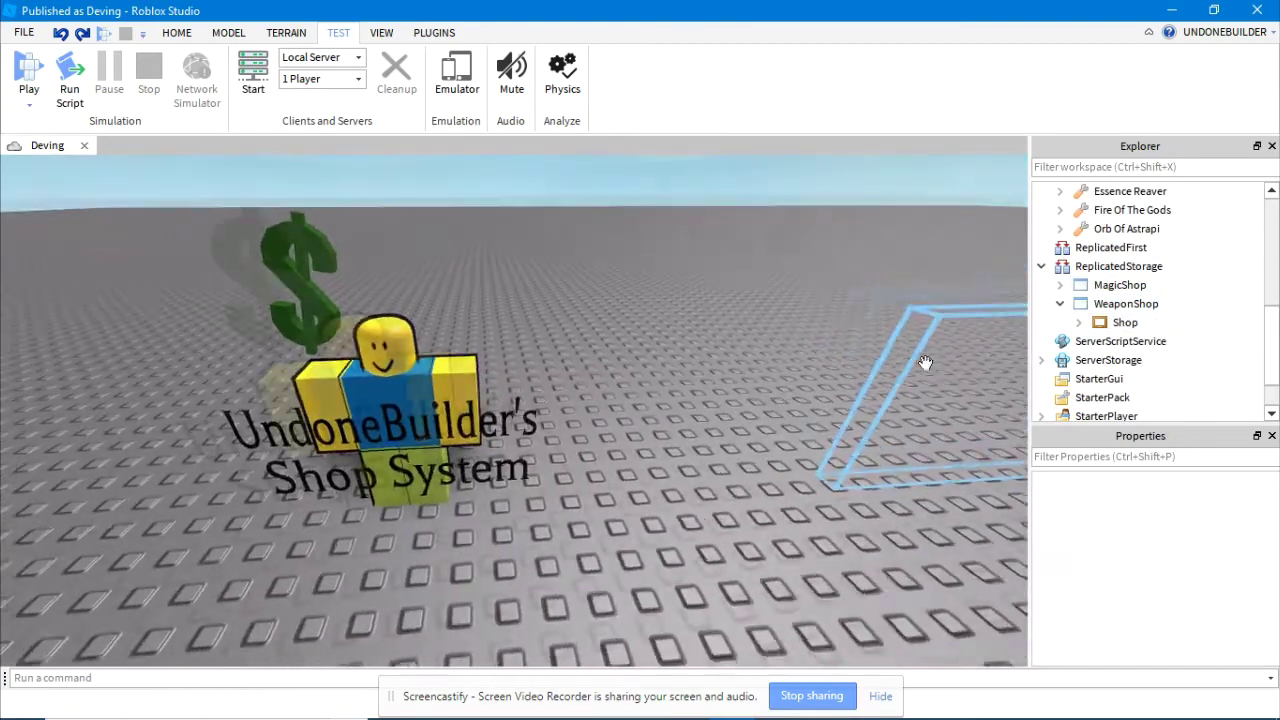
{"action": "scroll", "coordinate": [925, 364], "scroll_direction": "down", "scroll_amount": 8}
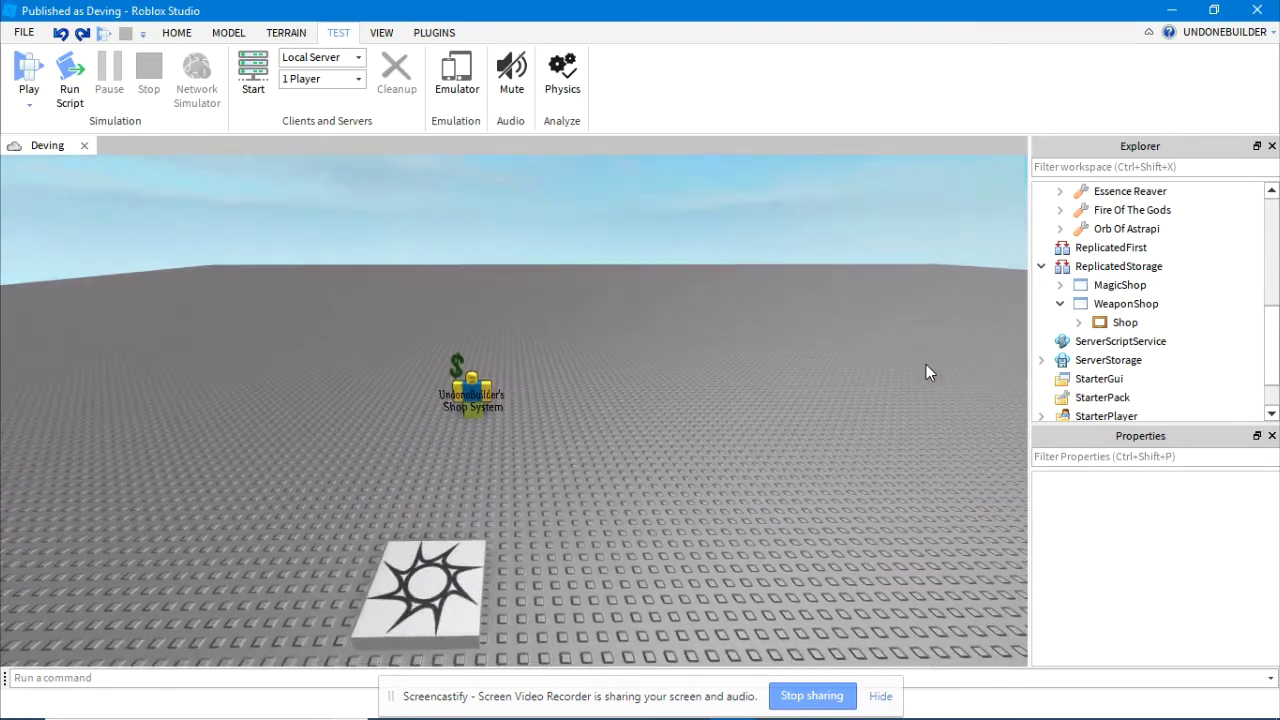